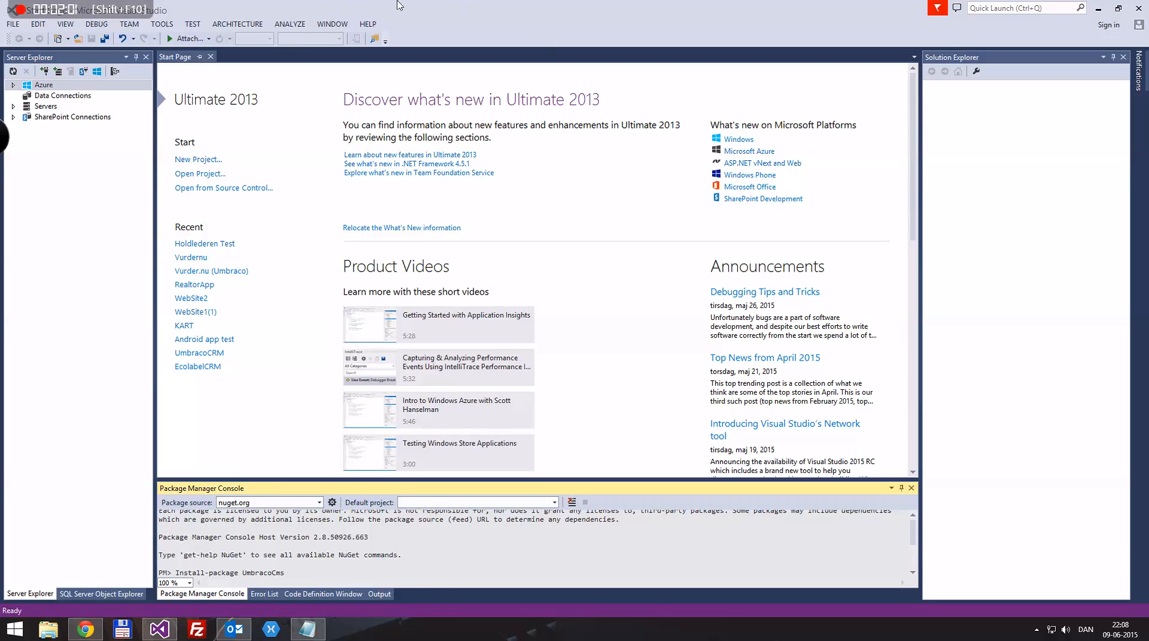
# Restore the Visual Studio window to a smaller size and reposition it on the desktop
pyautogui.moveTo(397, 5); pyautogui.dragTo(435, 143)
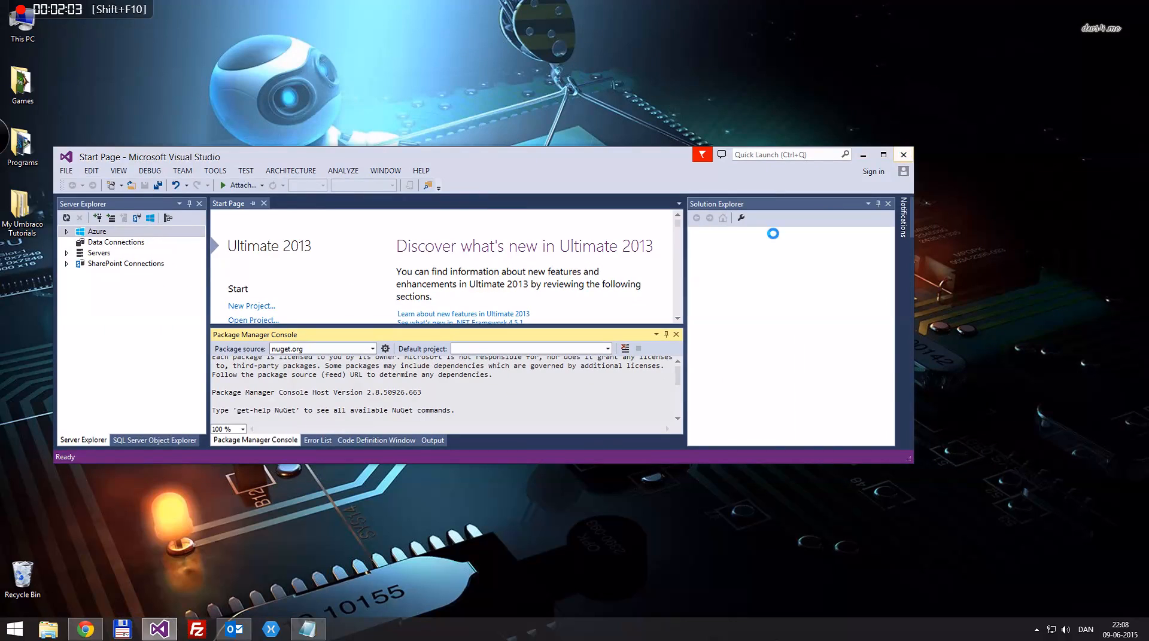
pyautogui.click(165, 632)
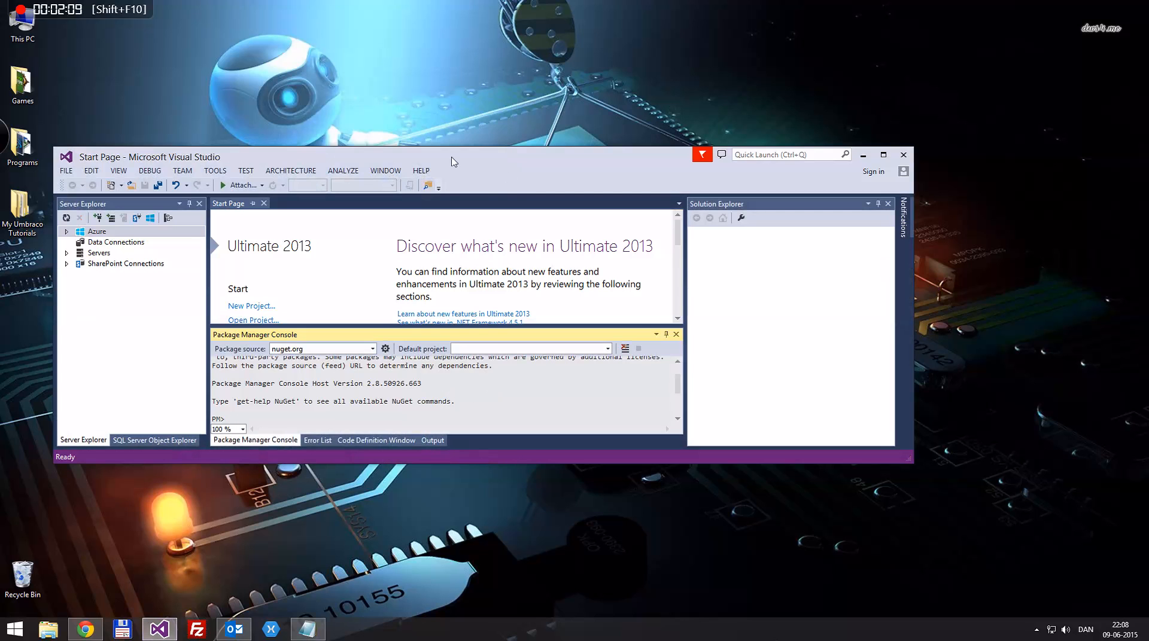
pyautogui.moveTo(453, 161); pyautogui.dragTo(538, 2)
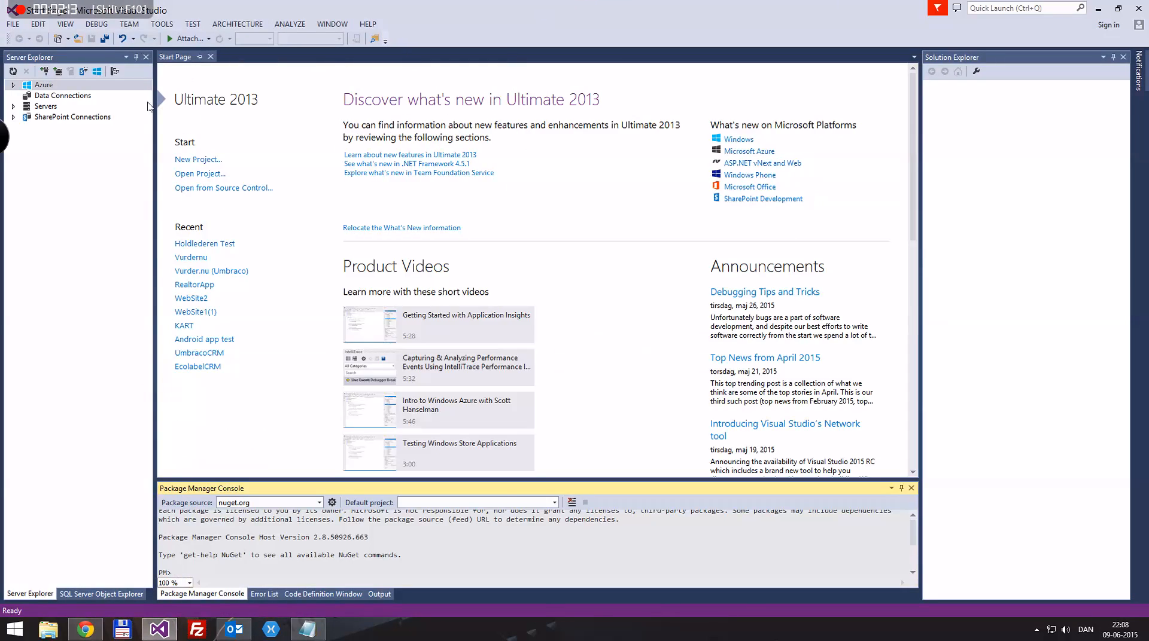
# Open the NuGet Package Manager Console from the Tools menu
pyautogui.click(161, 24)
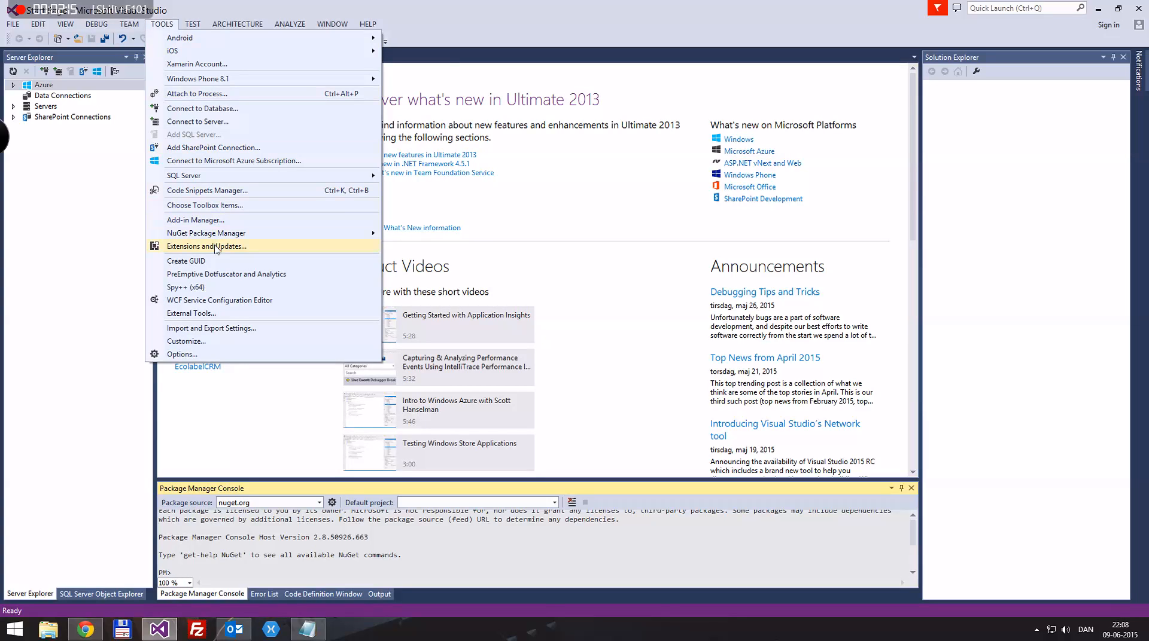
pyautogui.moveTo(222, 238)
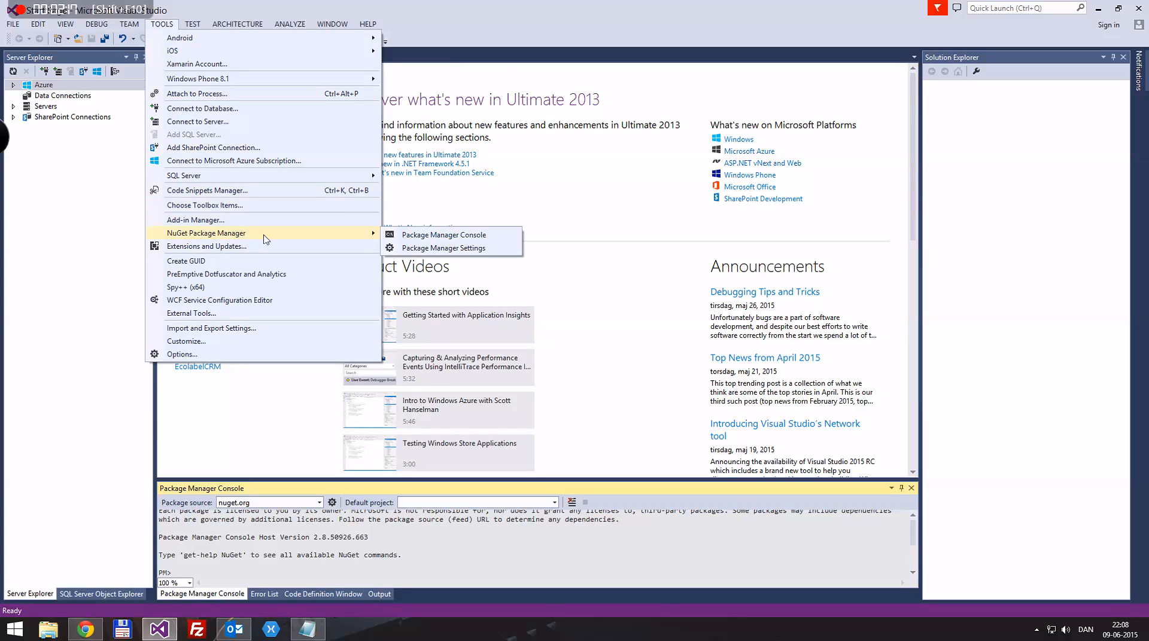
pyautogui.click(468, 237)
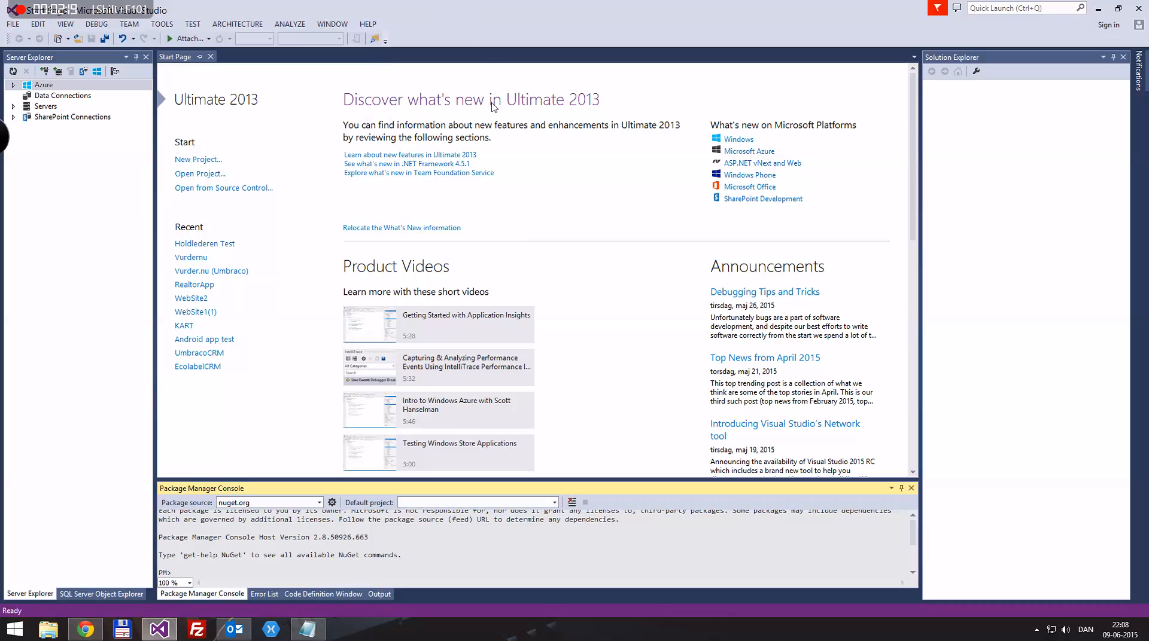
# Start a new project and choose the ASP.NET Web Application template
pyautogui.click(13, 24)
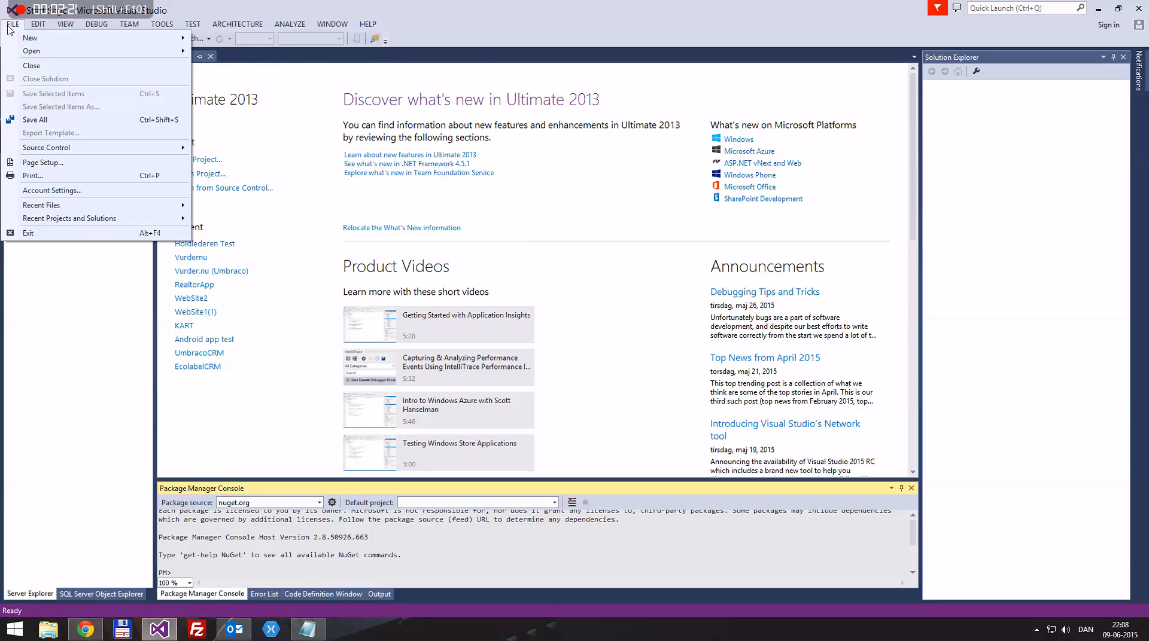
pyautogui.moveTo(56, 42)
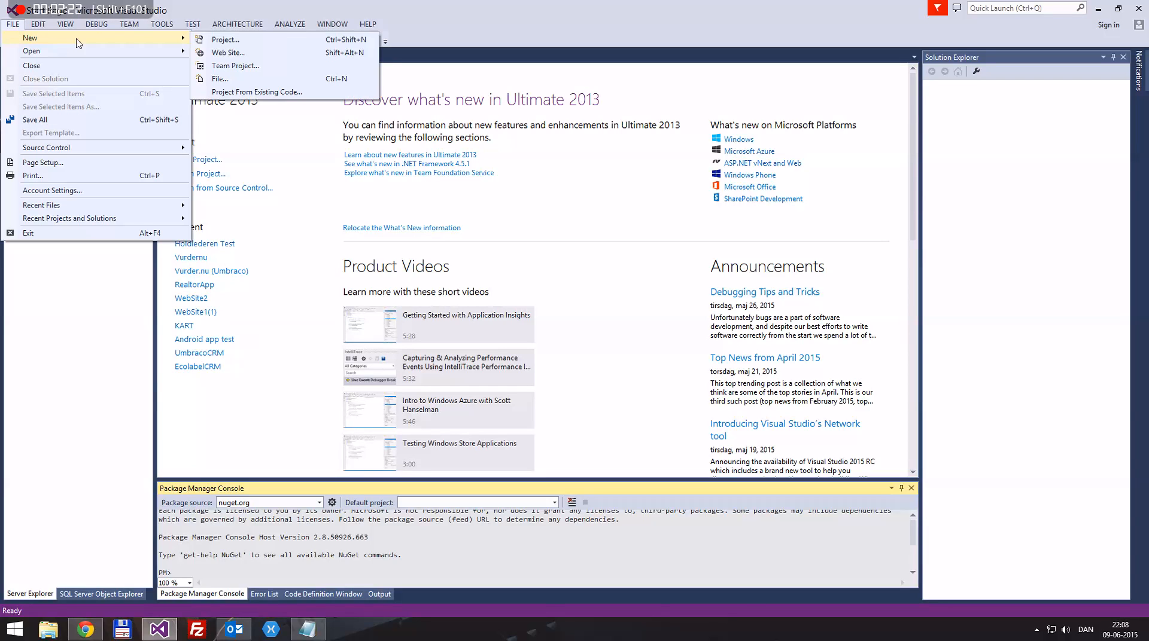
pyautogui.click(238, 42)
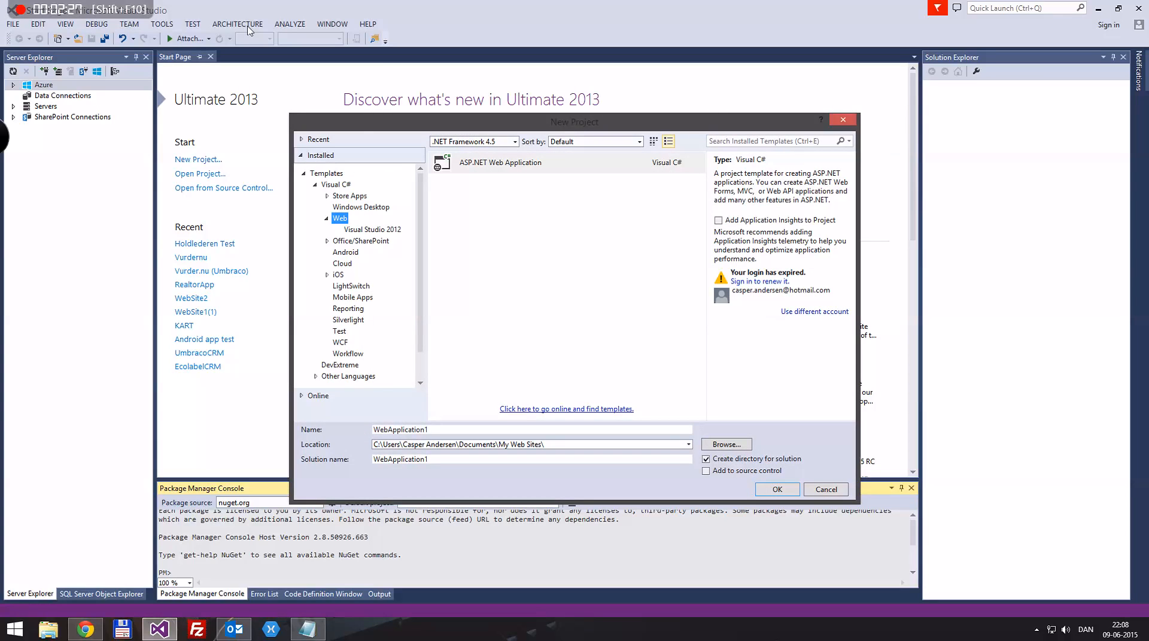
pyautogui.click(531, 171)
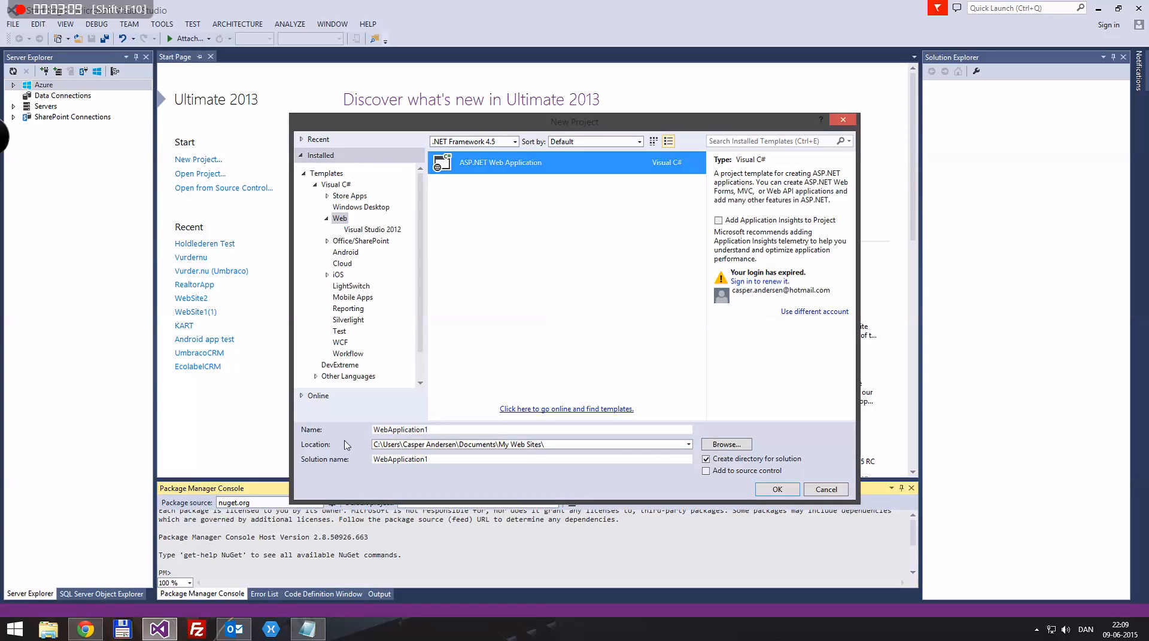
# Name the project TestApplication, keep .NET Framework 4.5, and confirm
pyautogui.click(376, 445)
pyautogui.click(525, 429)
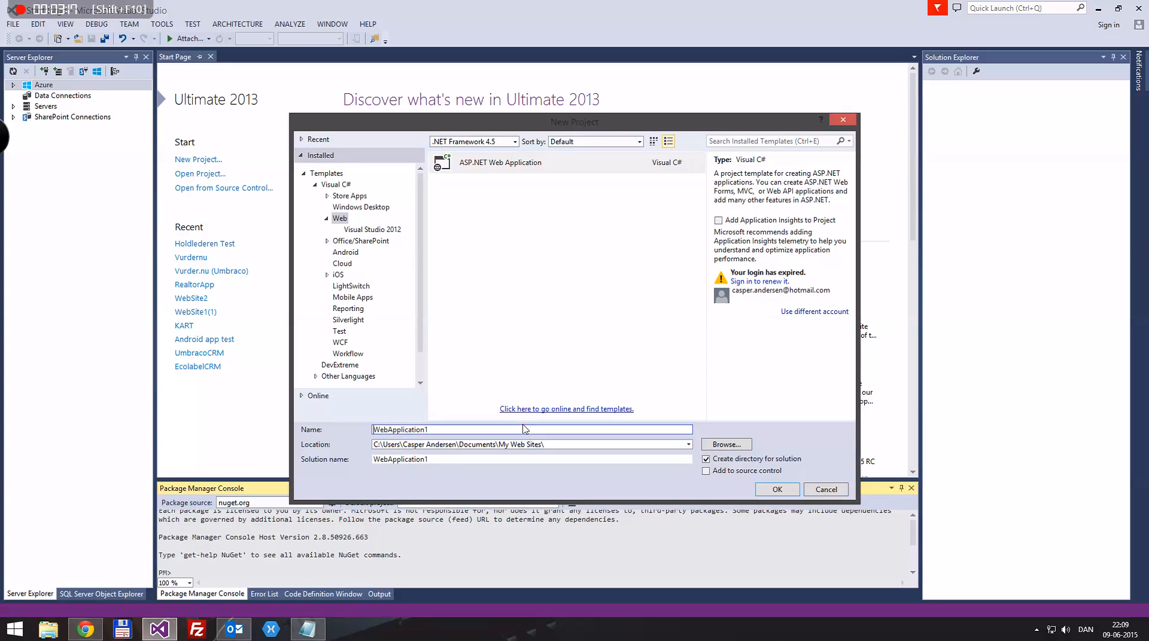
pyautogui.doubleClick(525, 429)
pyautogui.write('TestApplication')
pyautogui.click(534, 167)
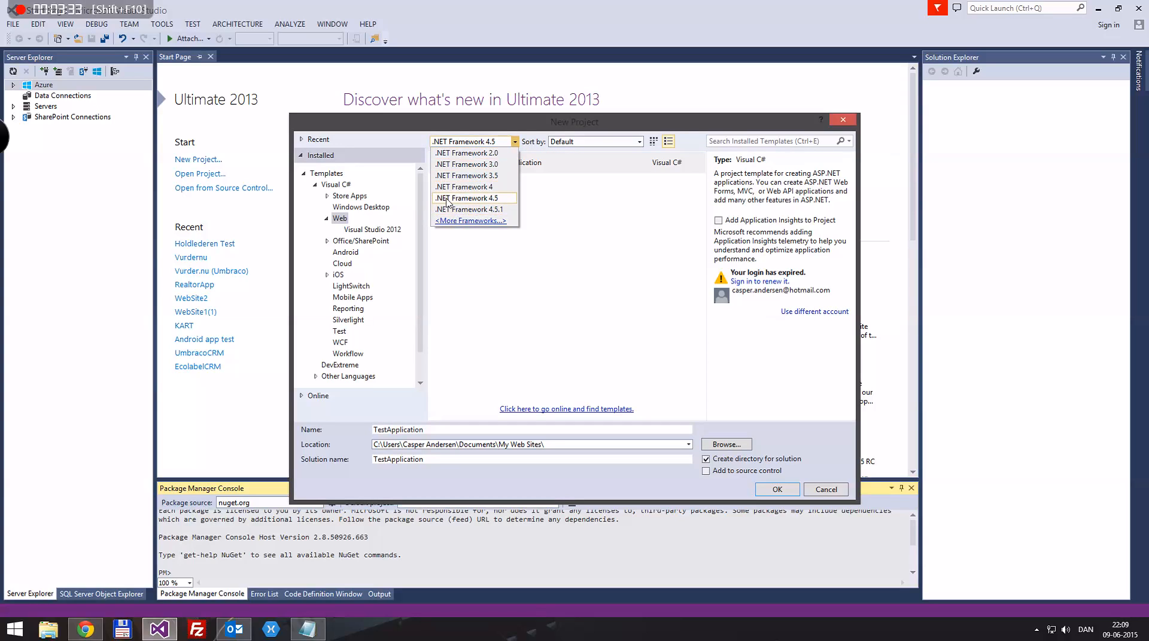
pyautogui.click(483, 201)
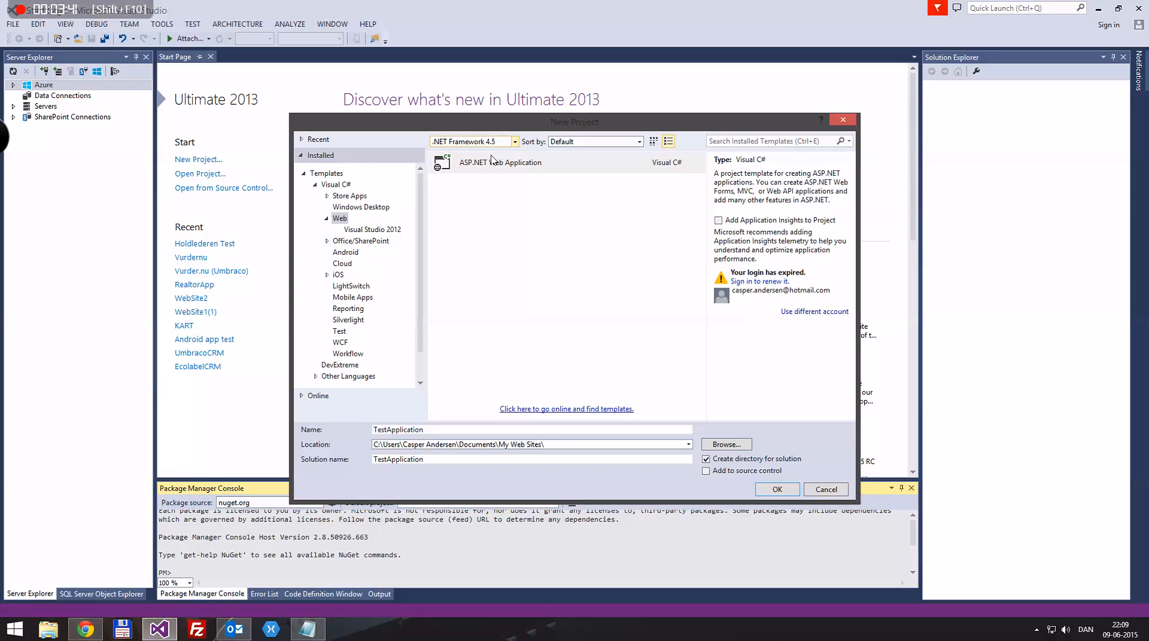
pyautogui.click(781, 491)
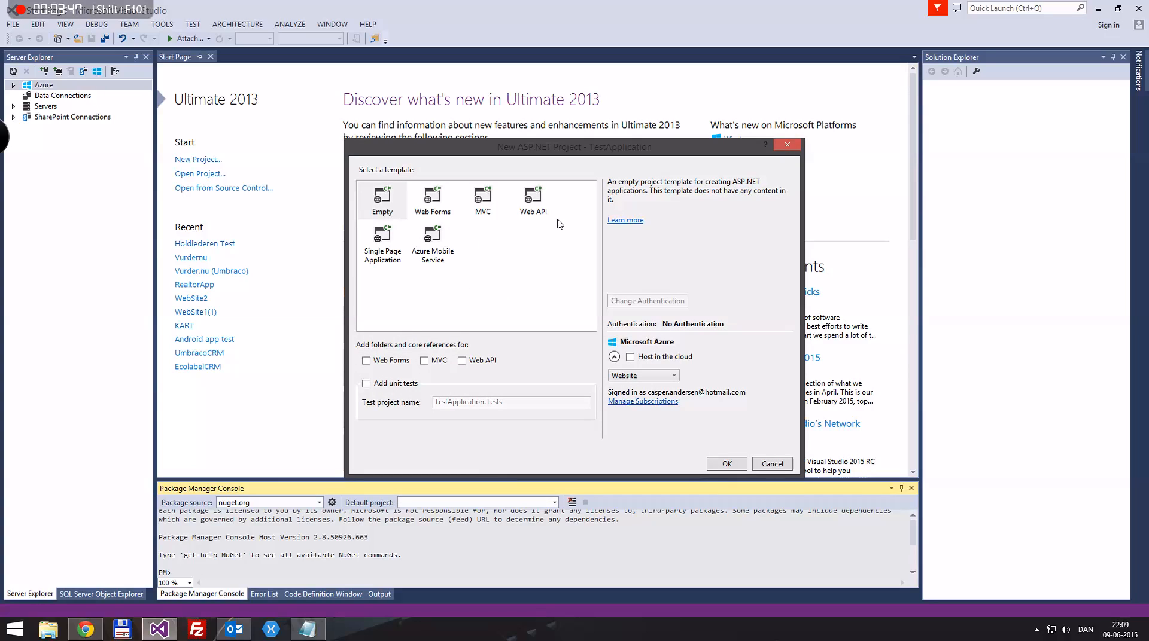
# Pick the Empty ASP.NET template and create the TestApplication project
pyautogui.click(483, 208)
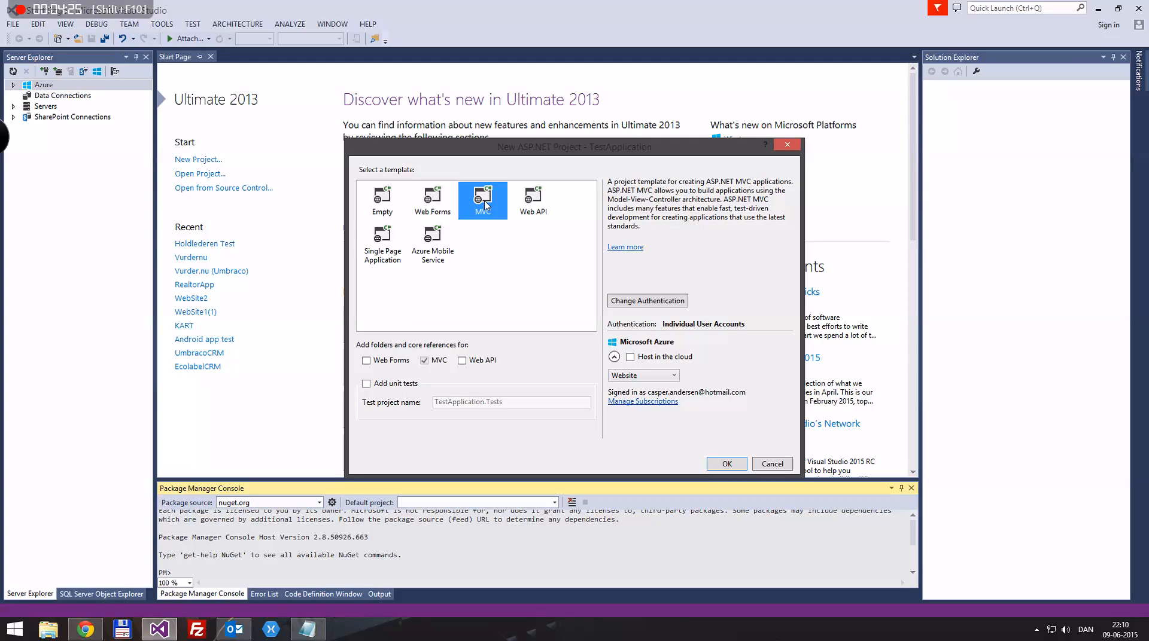
pyautogui.click(386, 195)
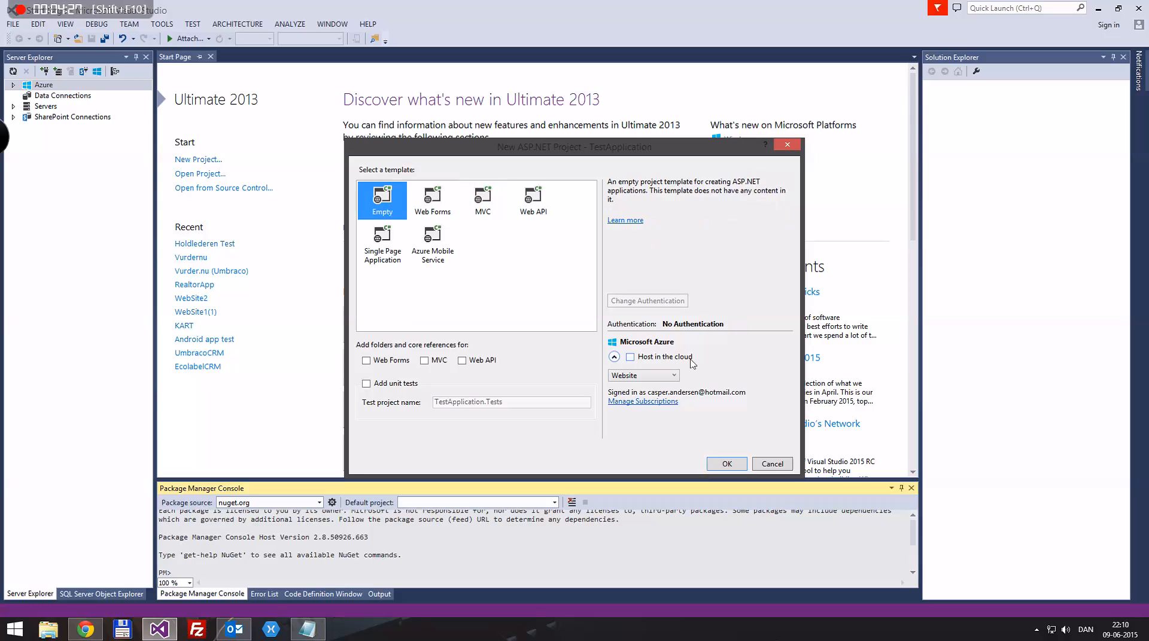
pyautogui.click(727, 464)
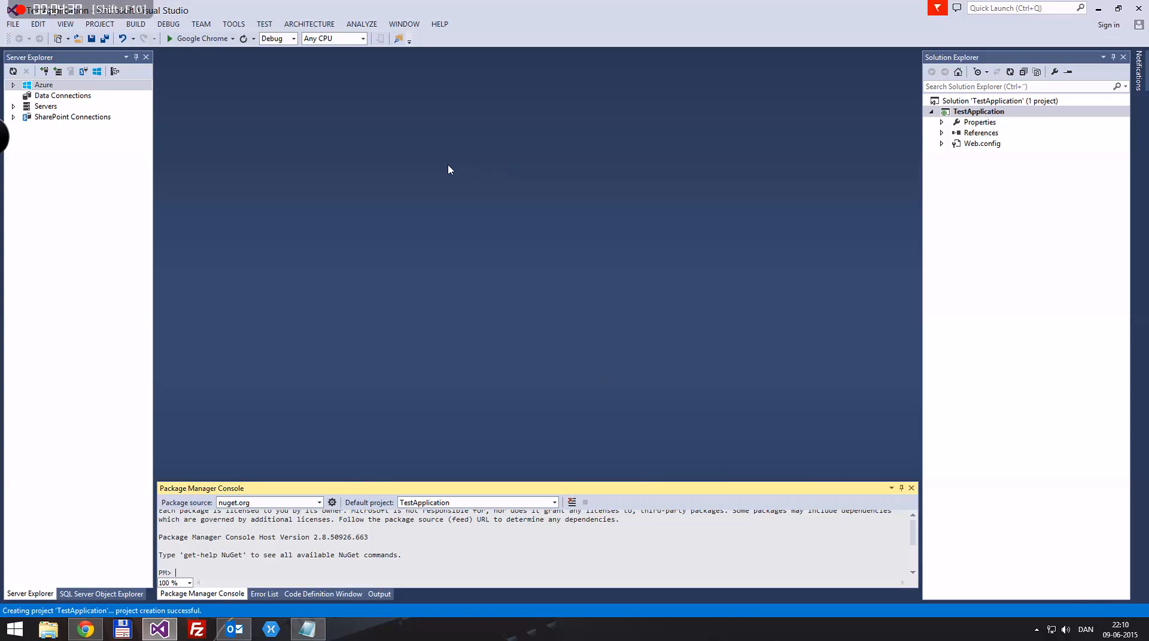
# Open a new maximized Chrome window and load our.umbraco.org
pyautogui.rightClick(86, 630)
pyautogui.click(85, 571)
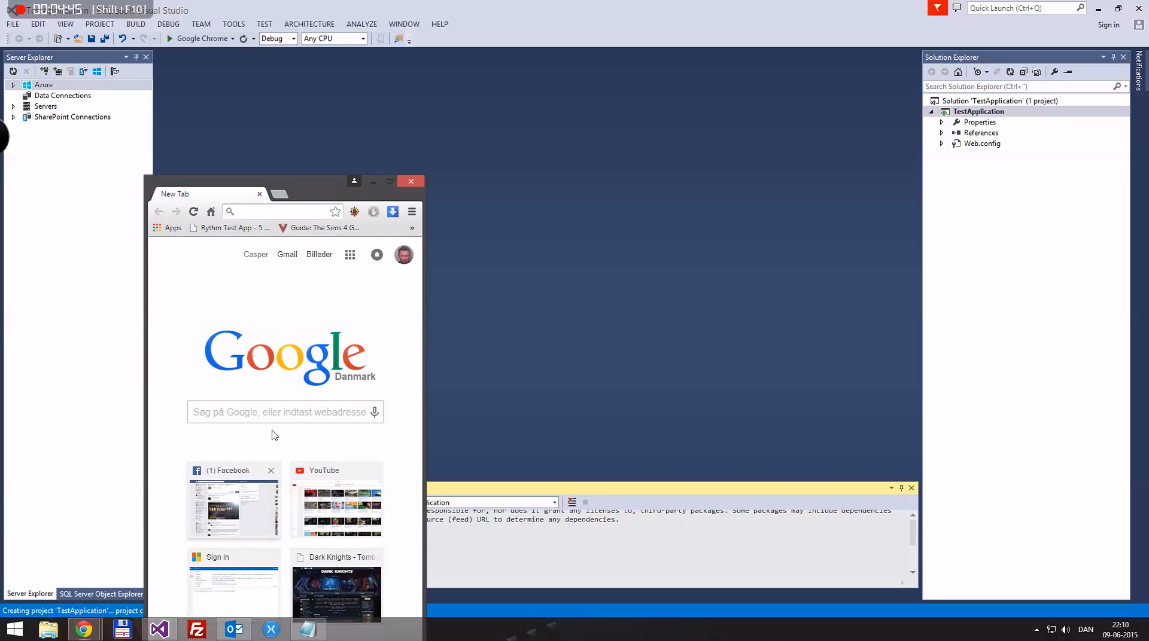
pyautogui.click(390, 182)
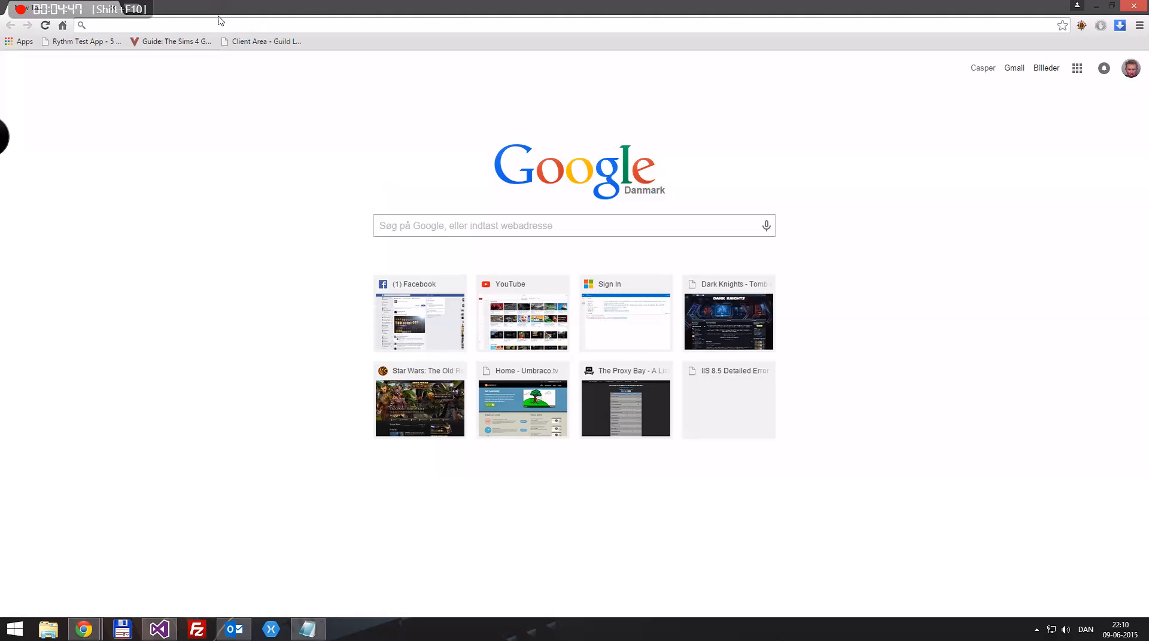
pyautogui.write('our.umbraco.org')
pyautogui.press('Return')
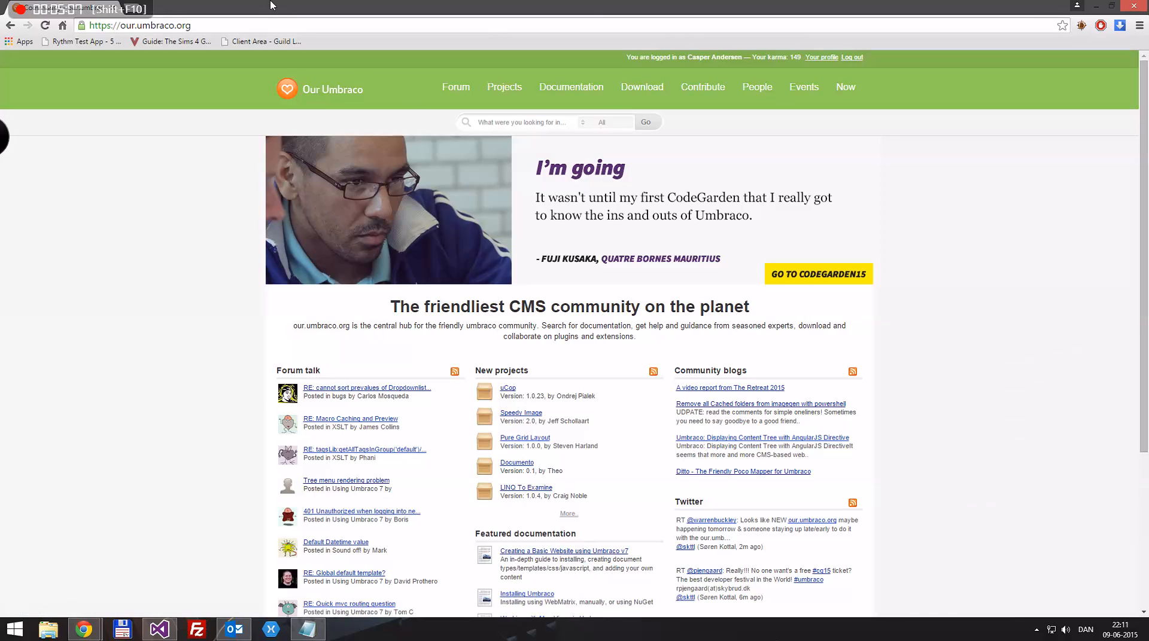
# Load umbraco.tv in a second tab and scroll through its home page
pyautogui.hotkey('ctrl', 't')
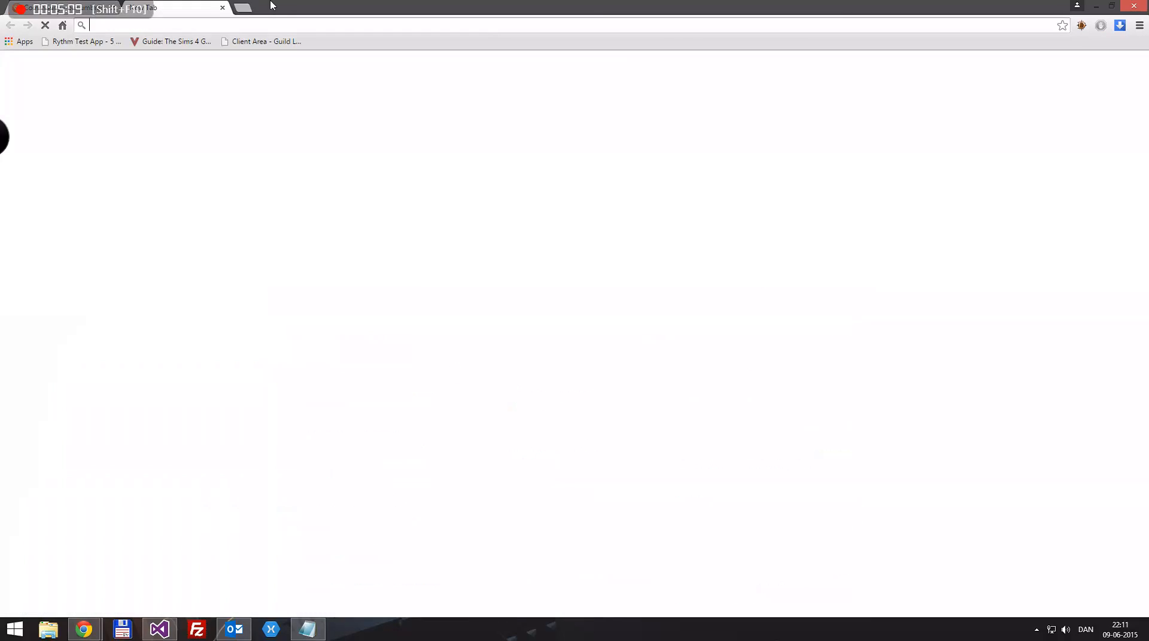
pyautogui.write('umbraco.tv')
pyautogui.press('Return')
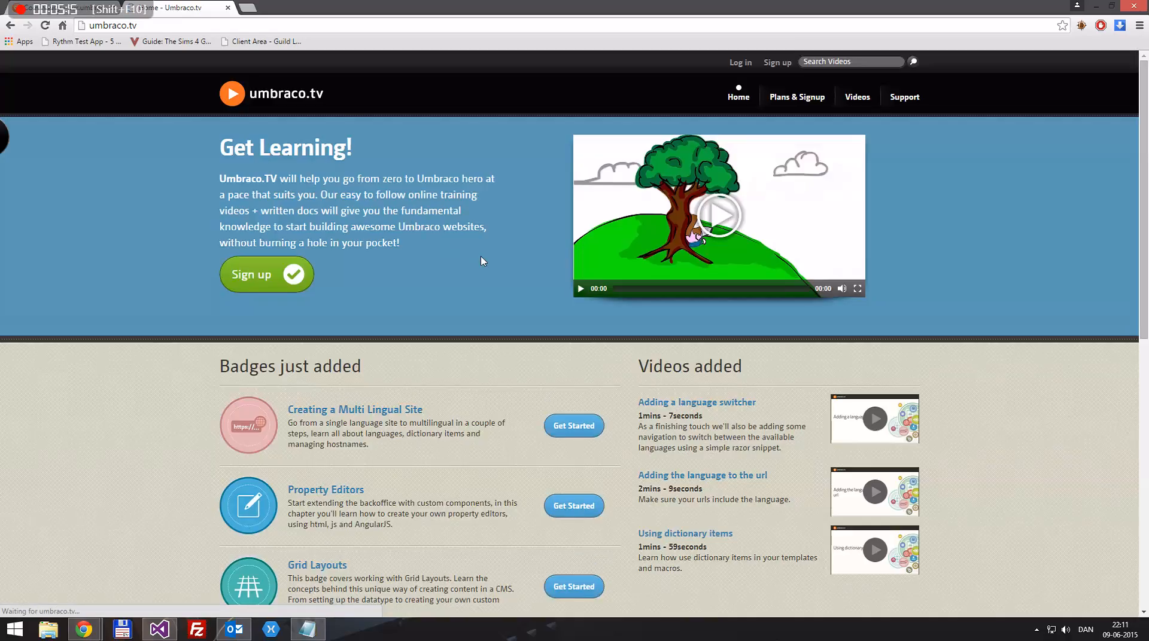
pyautogui.scroll(-5, 393, 357)
pyautogui.scroll(3, 273, 374)
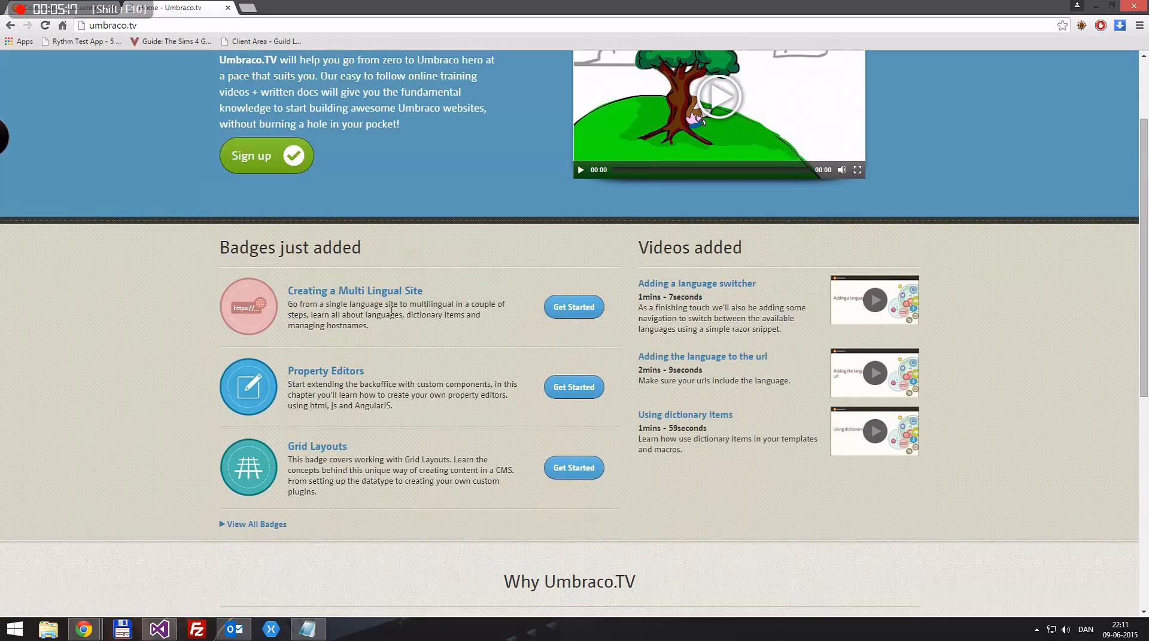
pyautogui.scroll(-6, 325, 329)
pyautogui.scroll(10, 177, 441)
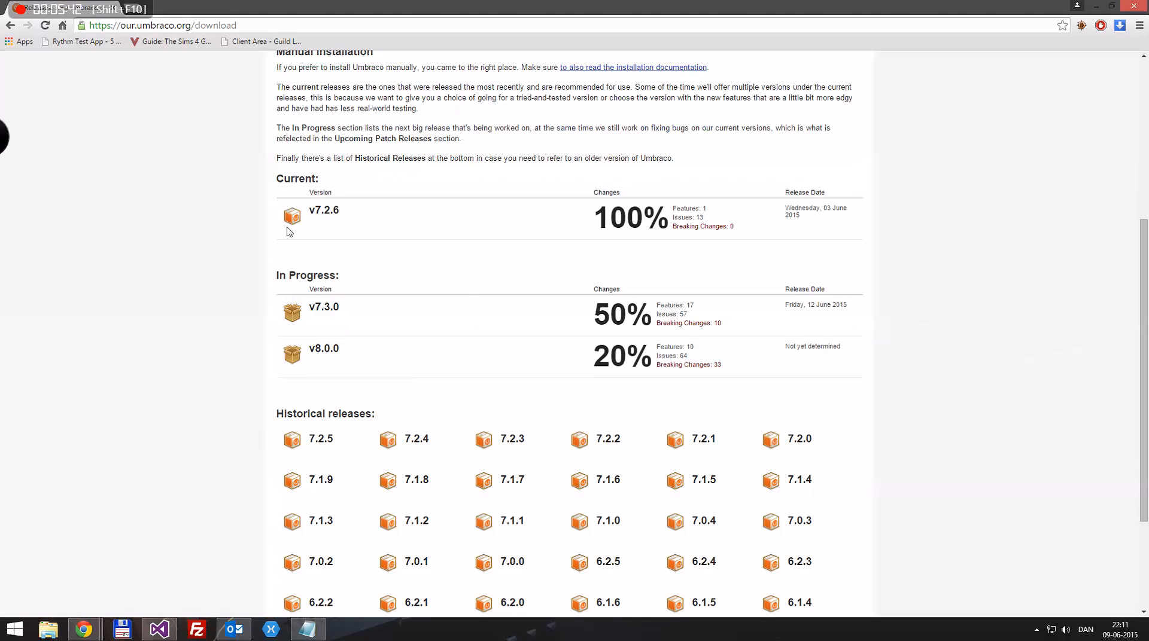
# Open the current Umbraco v7.2.6 release page from the download list
pyautogui.click(327, 214)
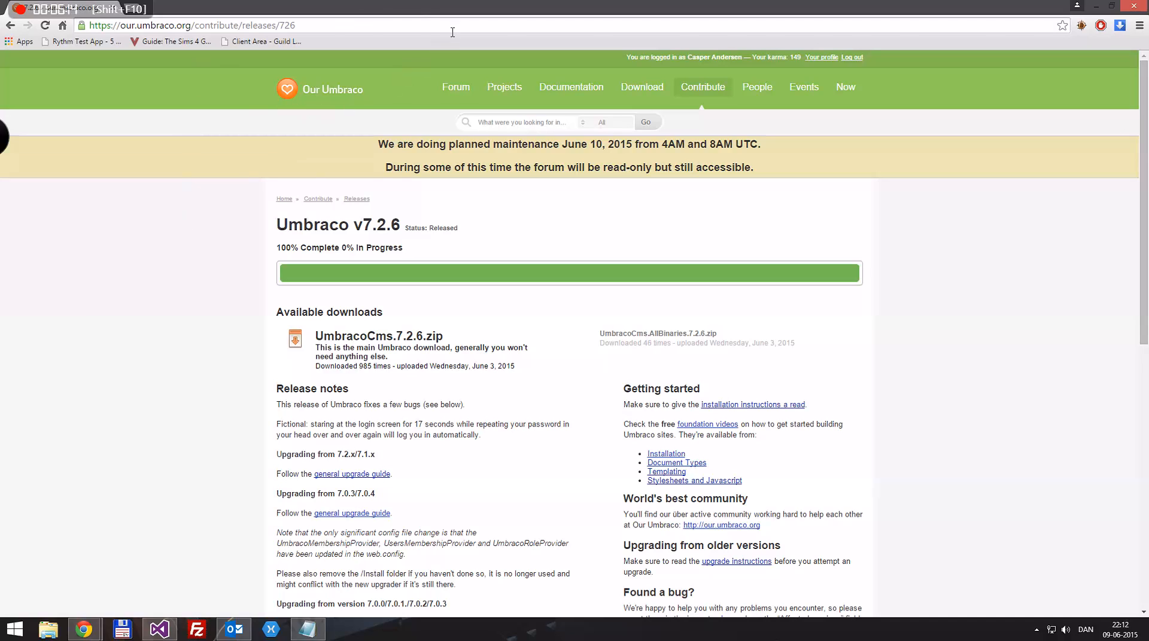
# Go to the NuGet Gallery, search for Umbraco, and open the Umbraco Cms package page
pyautogui.click(288, 28)
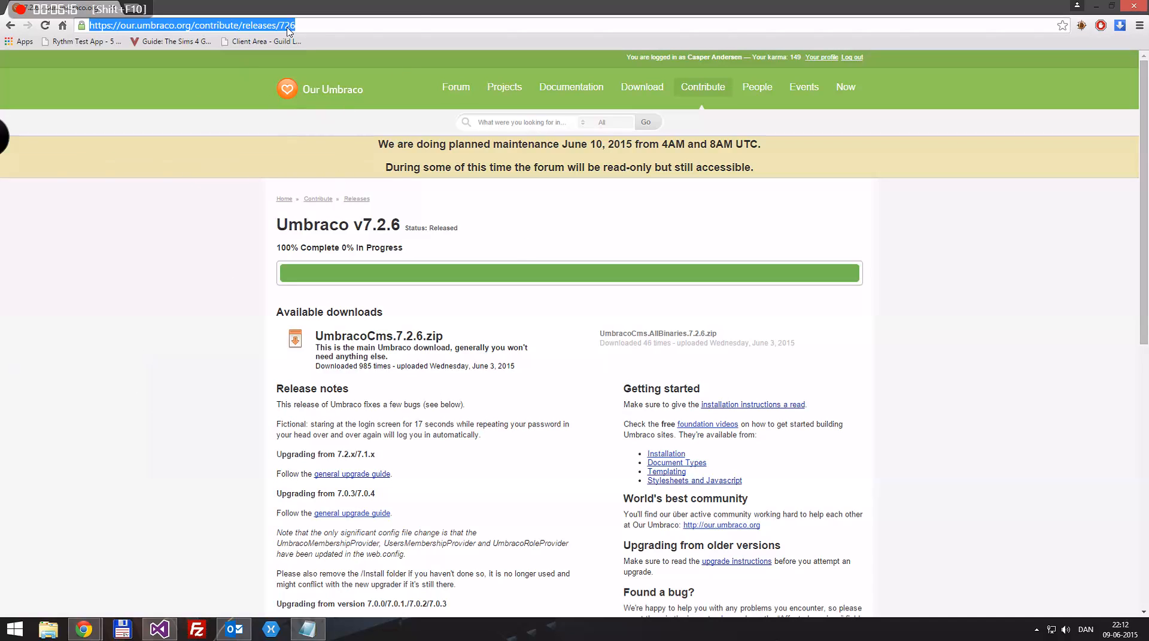
pyautogui.write('nuget.org')
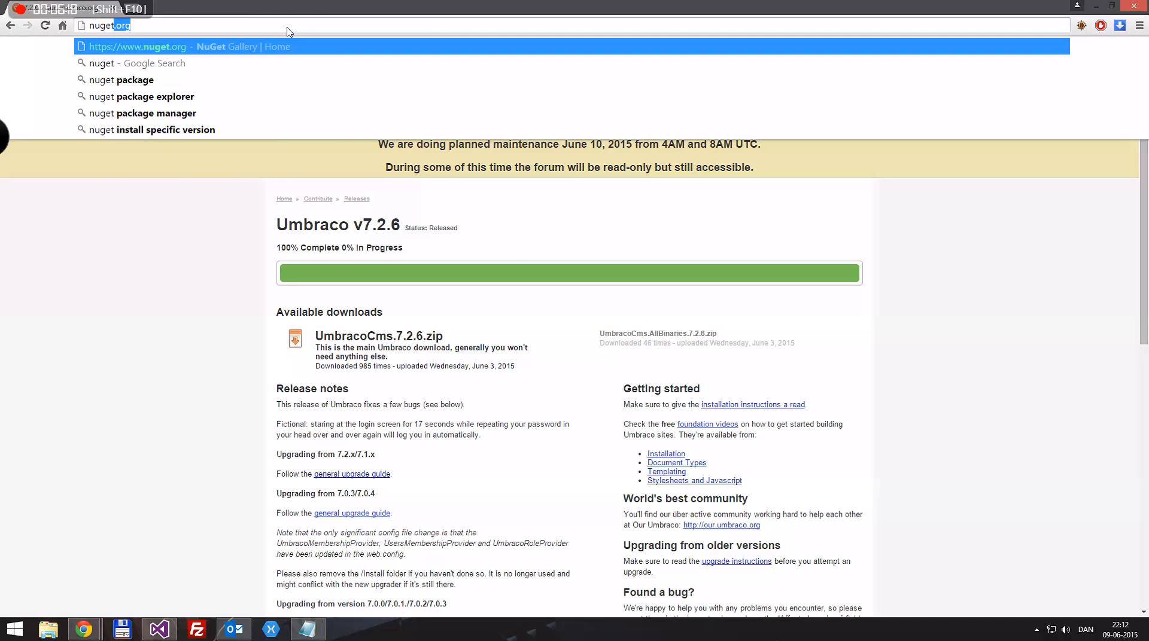
pyautogui.press('Return')
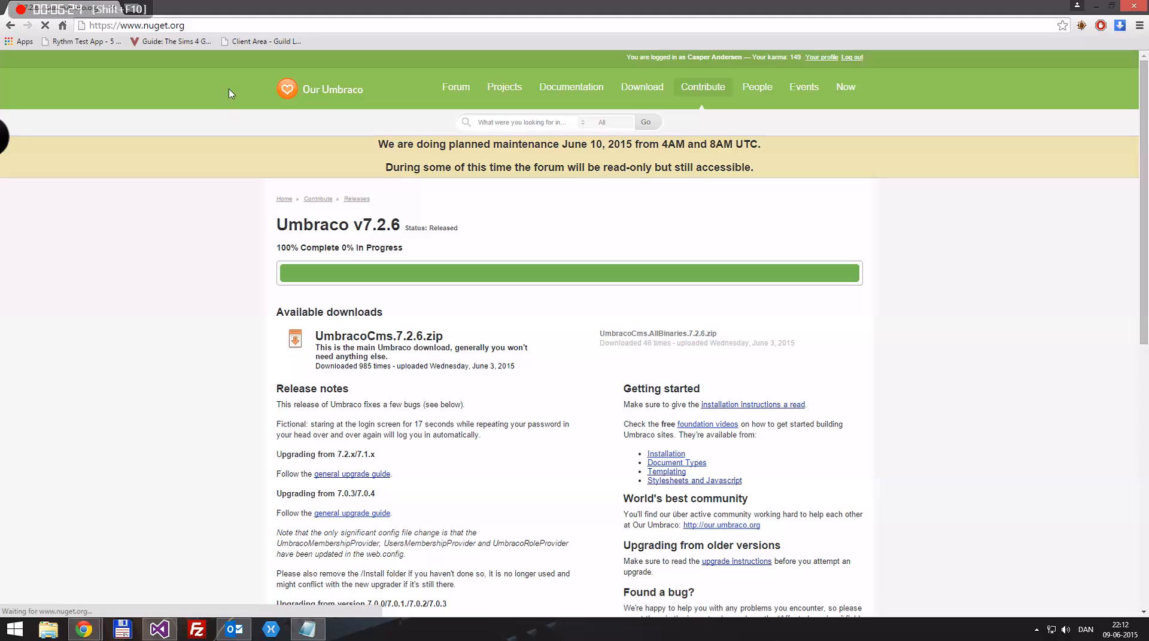
pyautogui.click(217, 26)
pyautogui.press('Return')
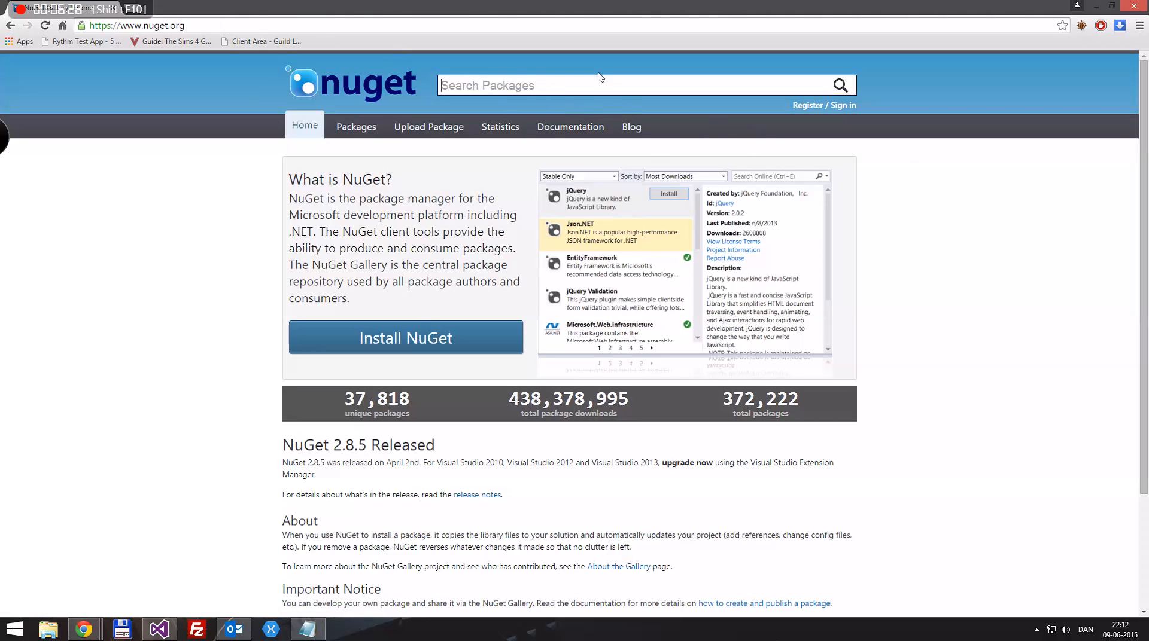
pyautogui.write('Umbraco')
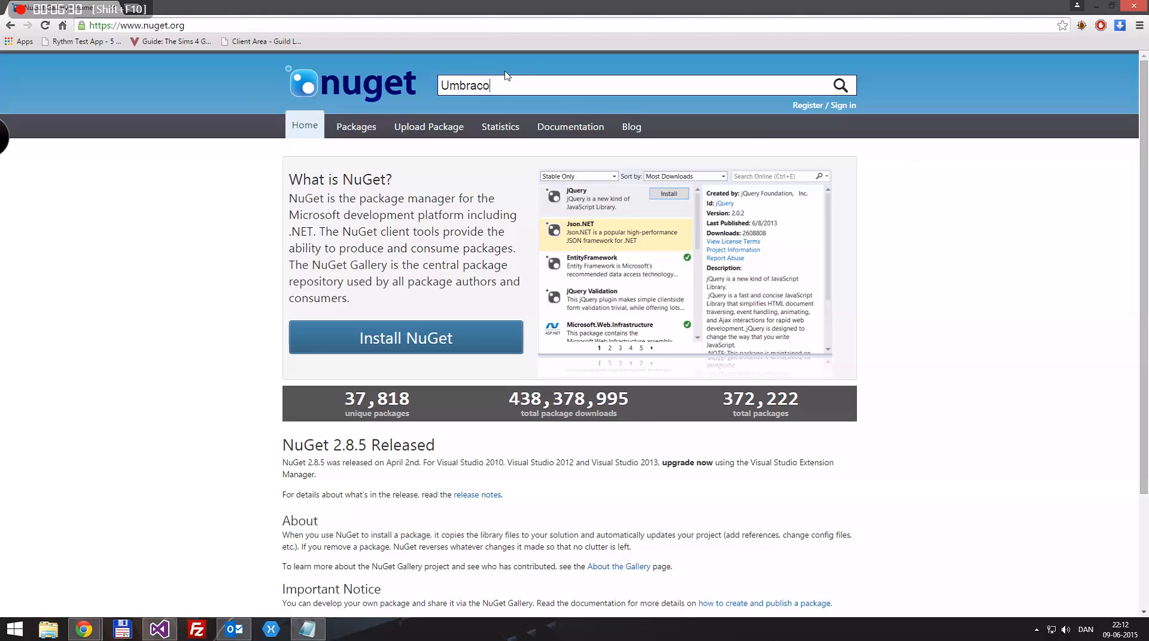
pyautogui.press('Return')
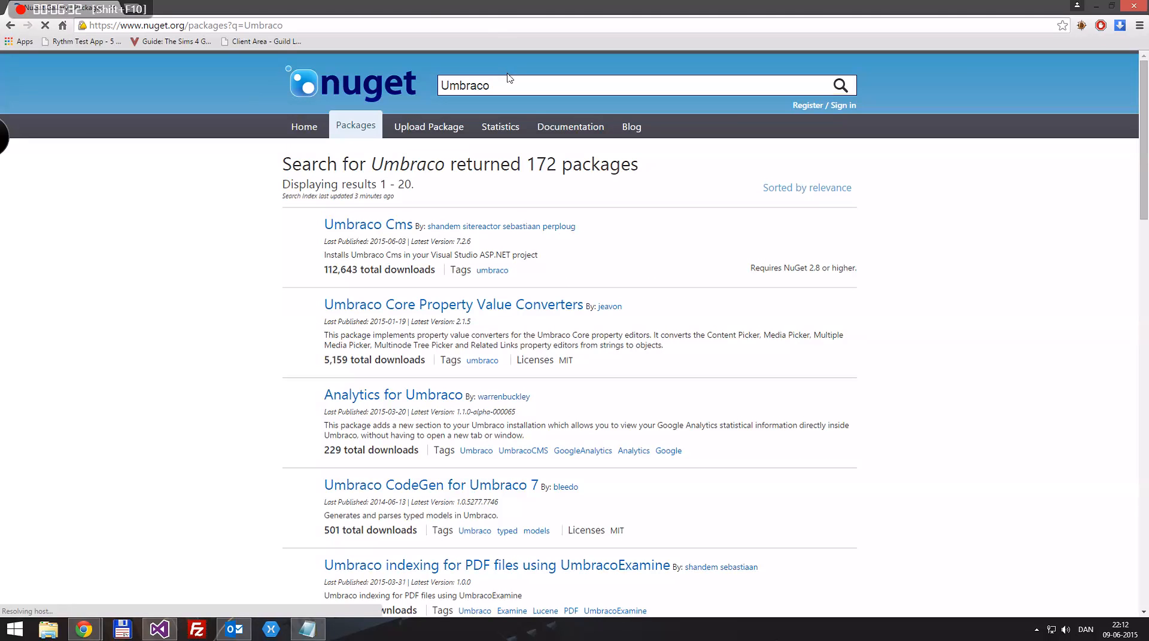
pyautogui.click(365, 227)
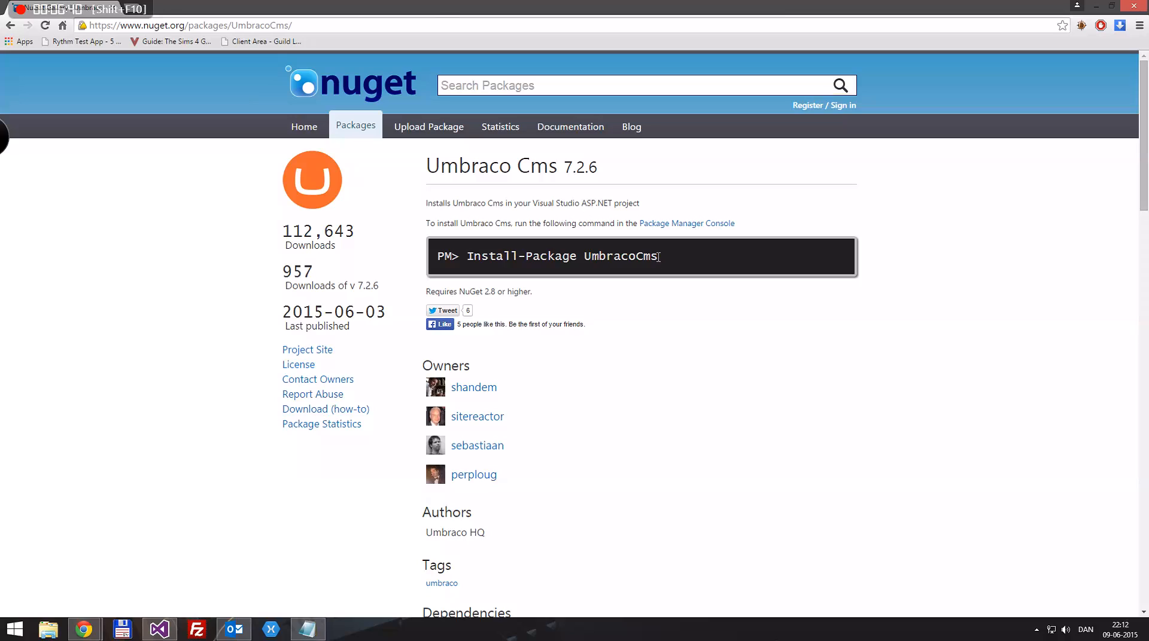
# Copy the Install-Package UmbracoCms command and switch back to Visual Studio
pyautogui.moveTo(659, 256); pyautogui.dragTo(470, 261)
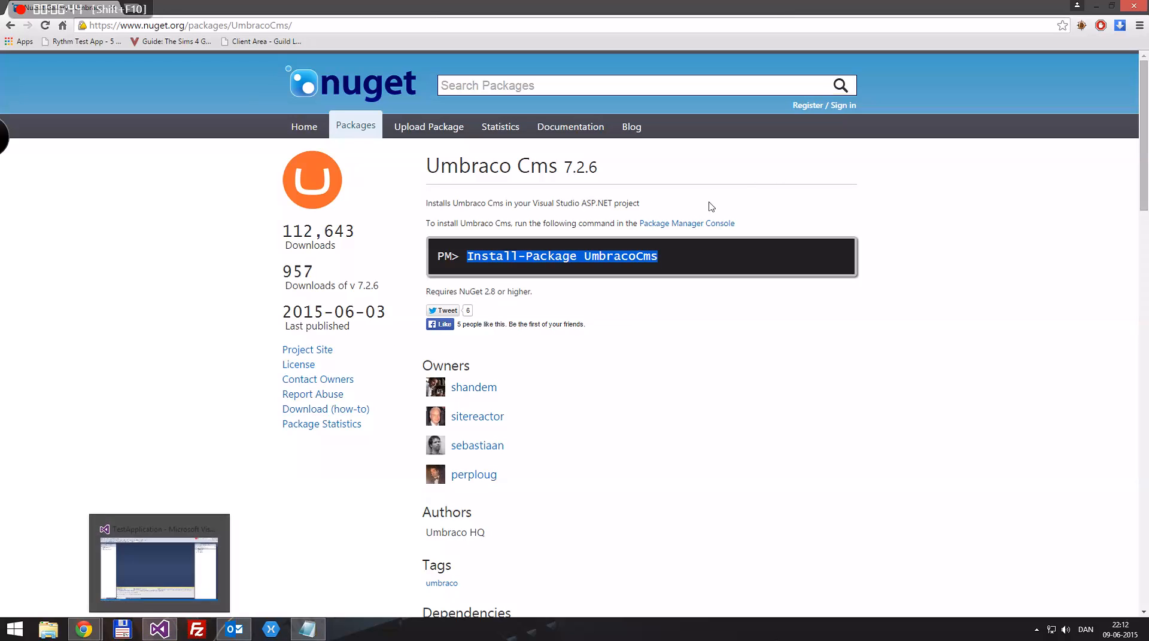
pyautogui.rightClick(569, 256)
pyautogui.click(601, 263)
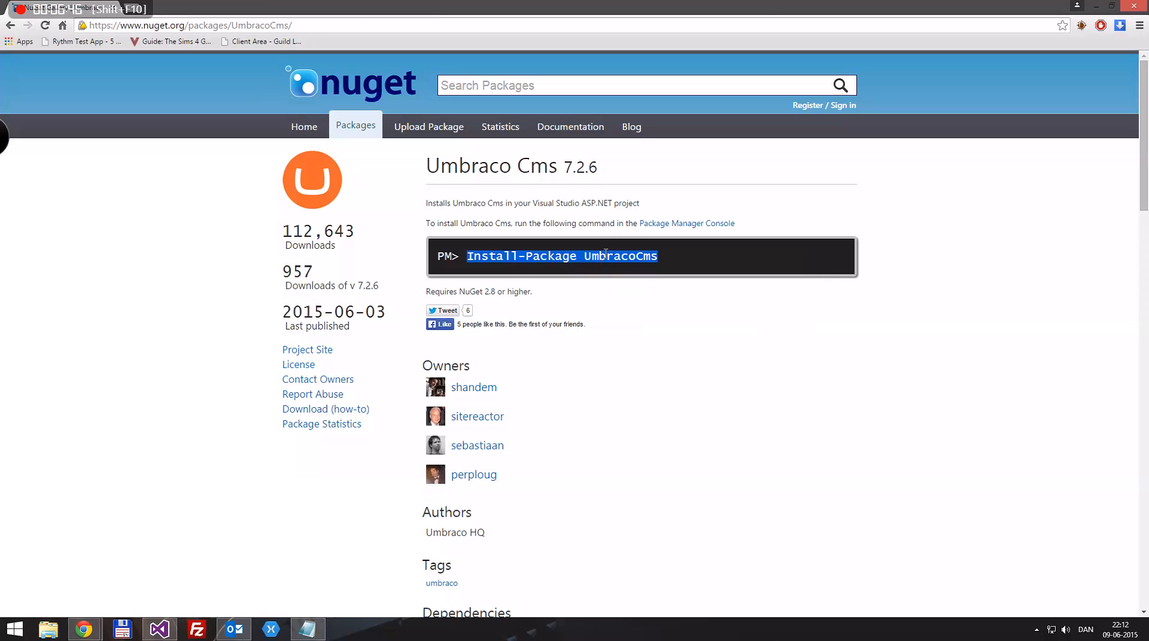
pyautogui.click(159, 390)
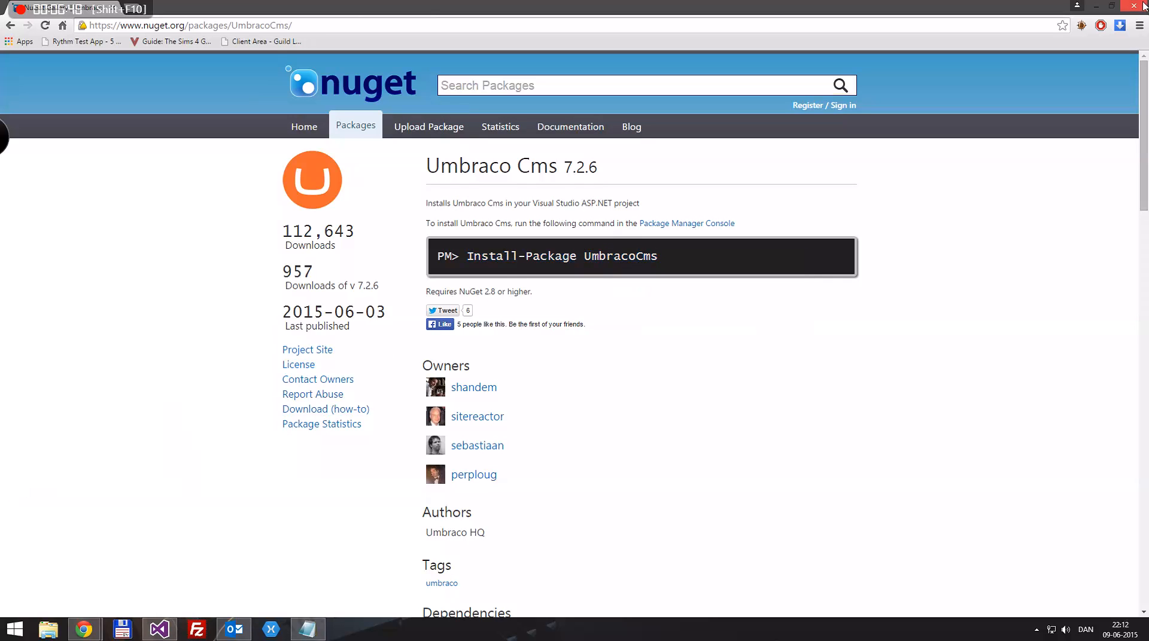
pyautogui.click(159, 630)
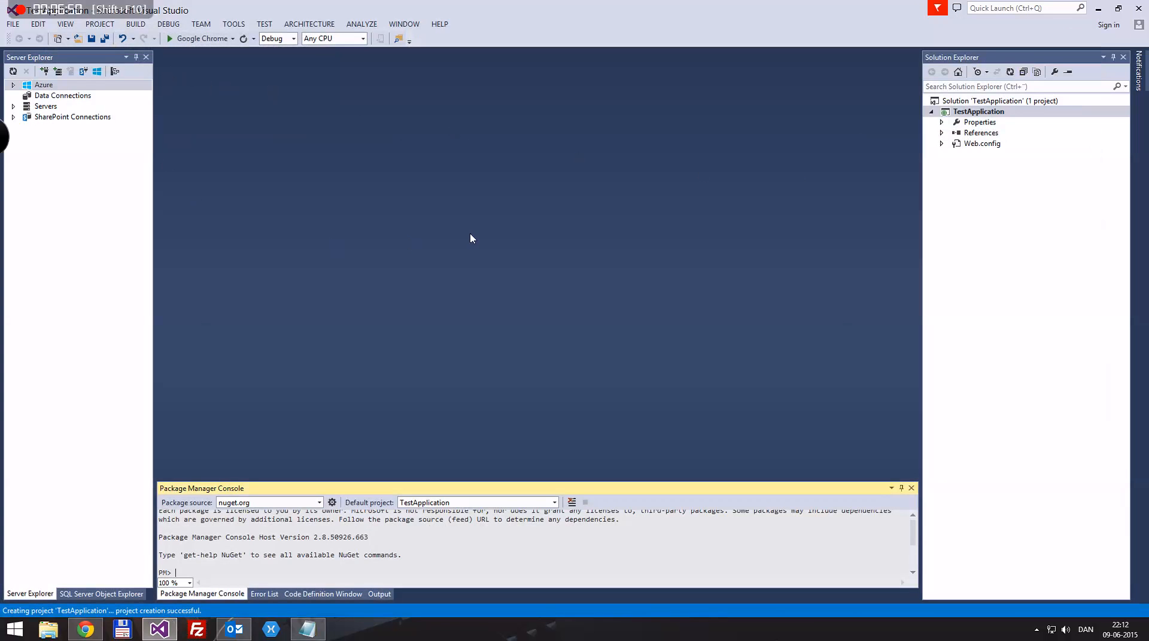
# Paste and run Install-Package UmbracoCms in the Package Manager Console
pyautogui.click(234, 24)
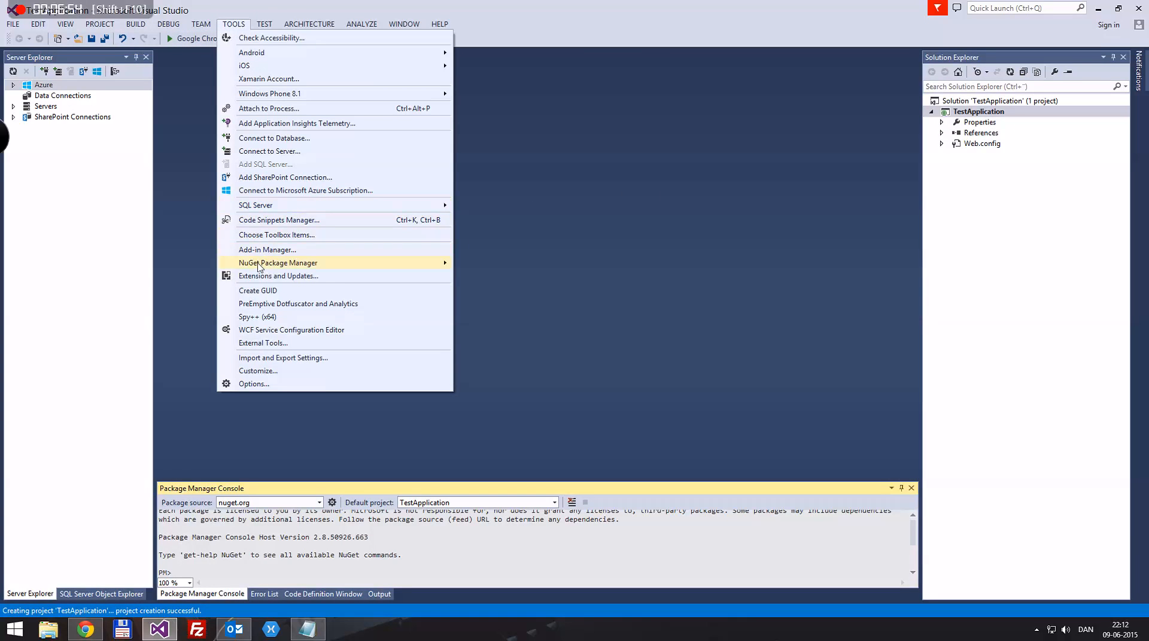
pyautogui.moveTo(259, 265)
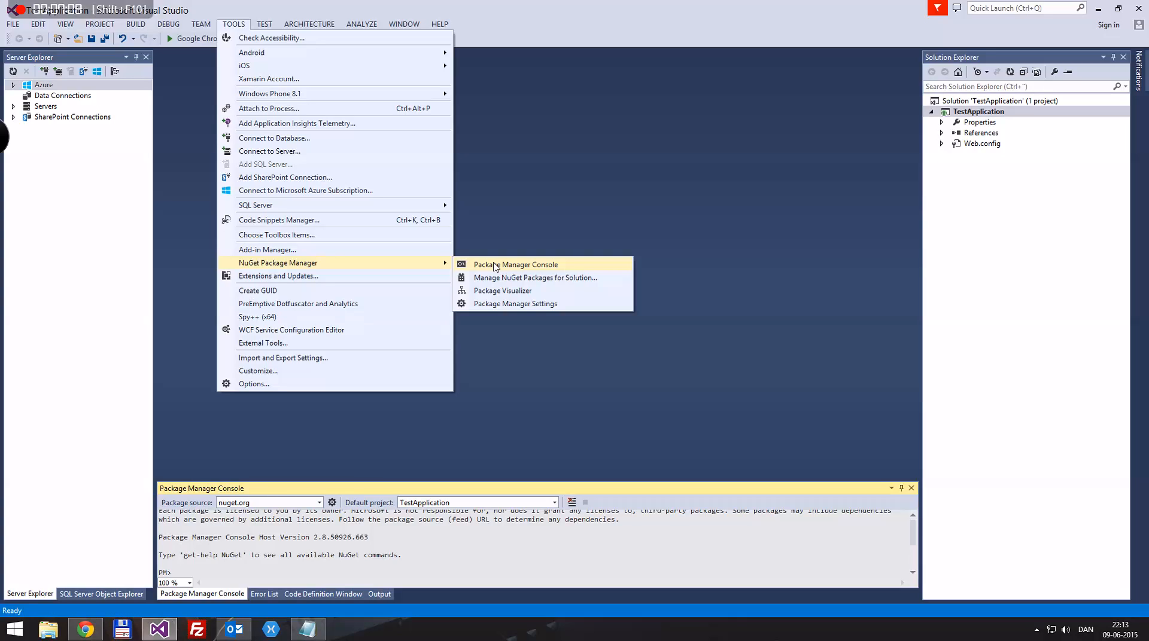
pyautogui.click(494, 266)
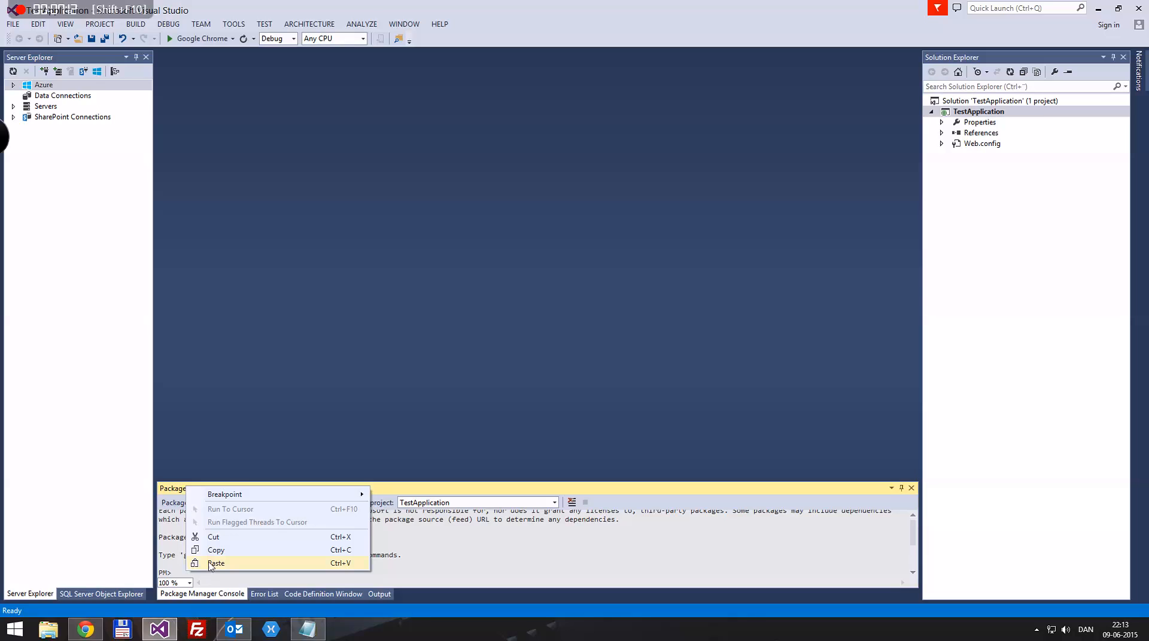
pyautogui.click(213, 564)
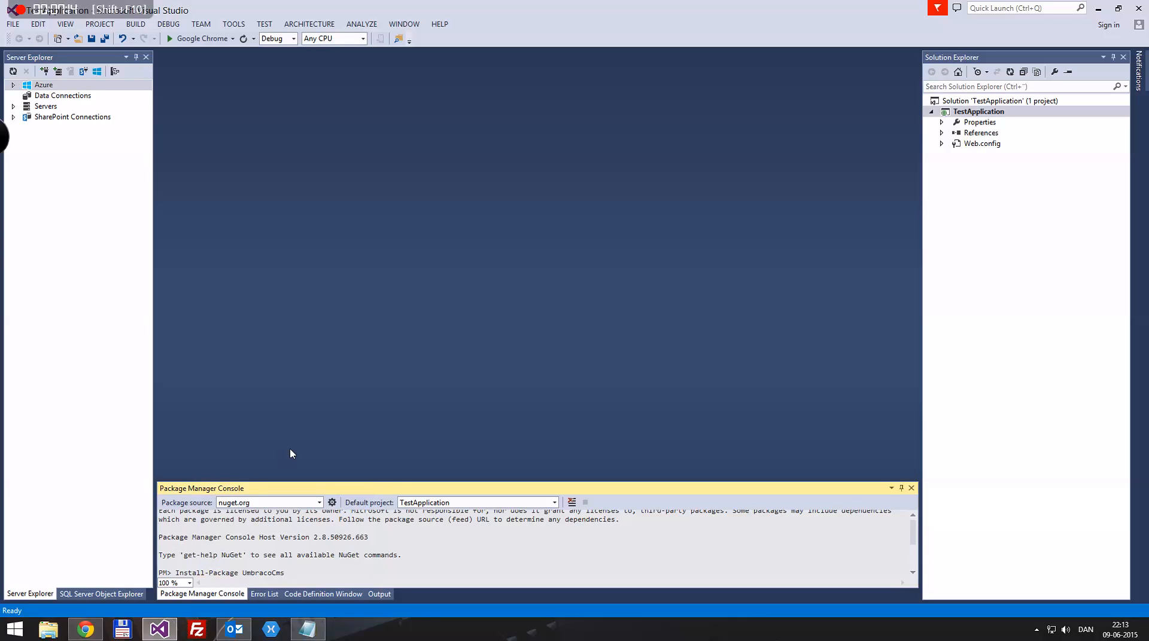
pyautogui.press('Return')
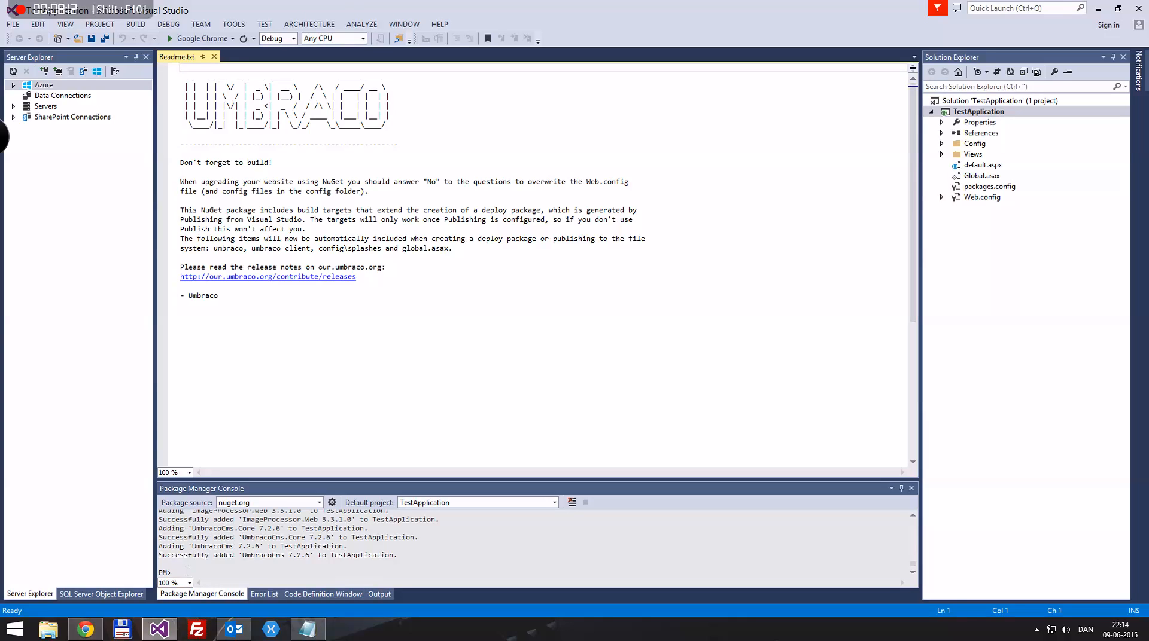
# Show all files, then include the App_Data, bin and obj folders in TestApplication
pyautogui.click(204, 553)
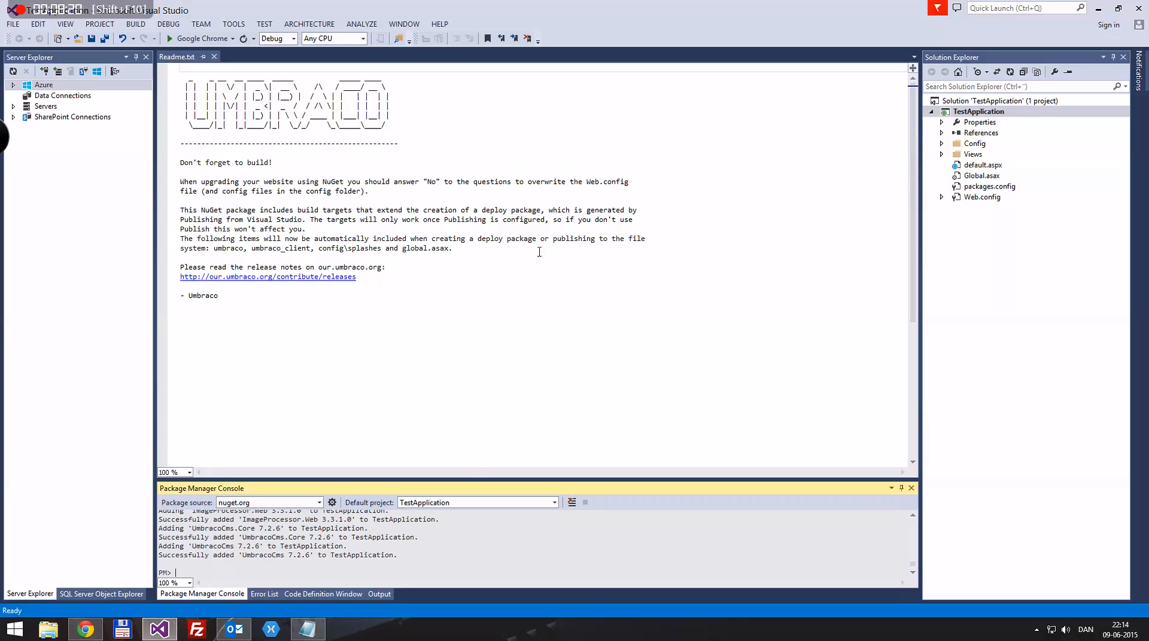
pyautogui.click(1038, 72)
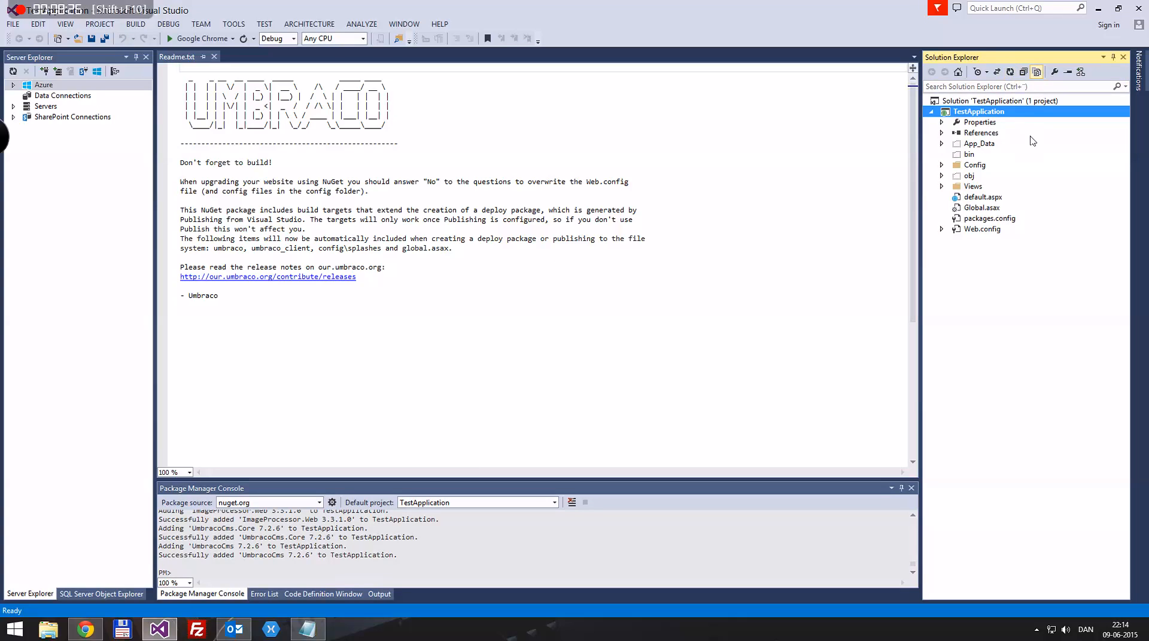
pyautogui.click(972, 146)
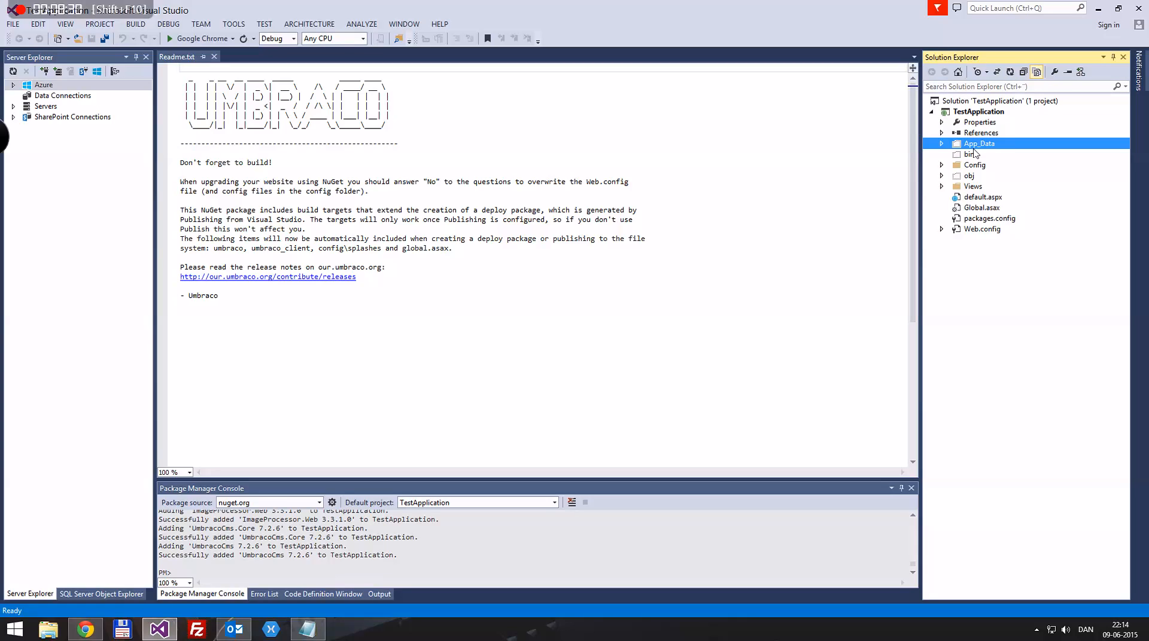
pyautogui.keyDown('ctrl'); pyautogui.click(970, 155); pyautogui.keyUp('ctrl')
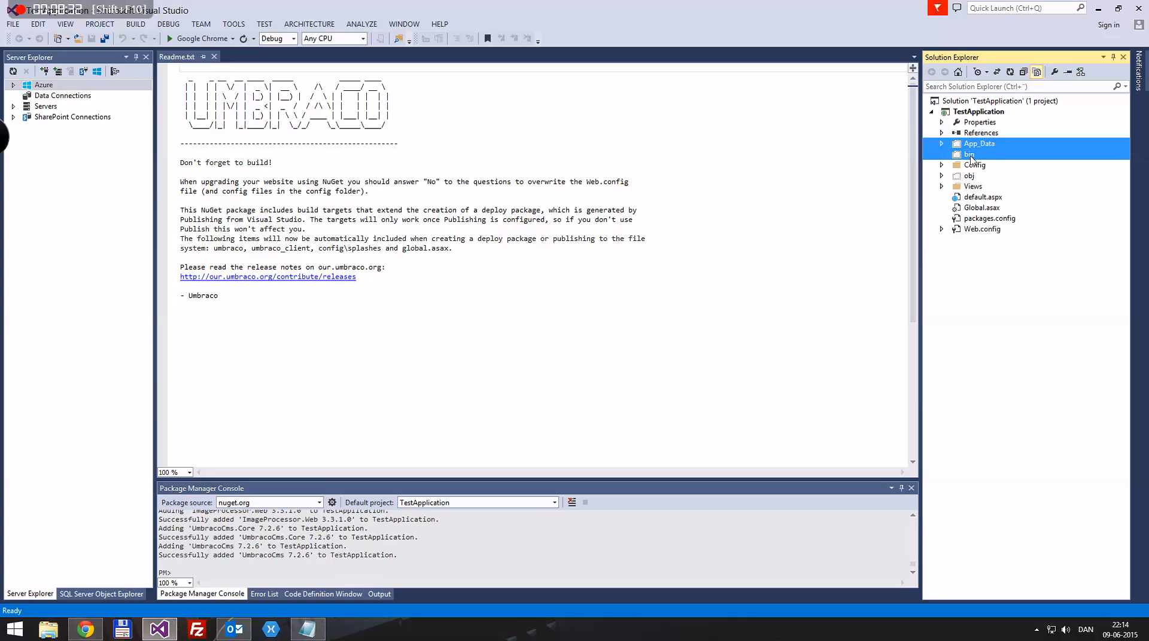
pyautogui.keyDown('ctrl'); pyautogui.click(969, 178); pyautogui.keyUp('ctrl')
pyautogui.rightClick(980, 156)
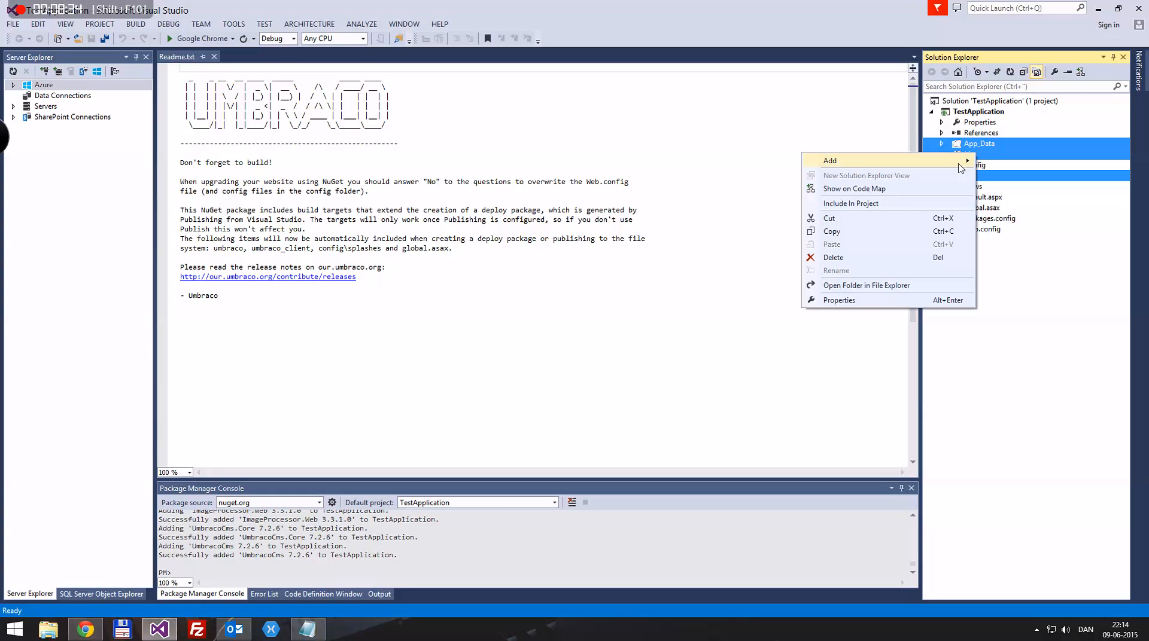
pyautogui.click(906, 203)
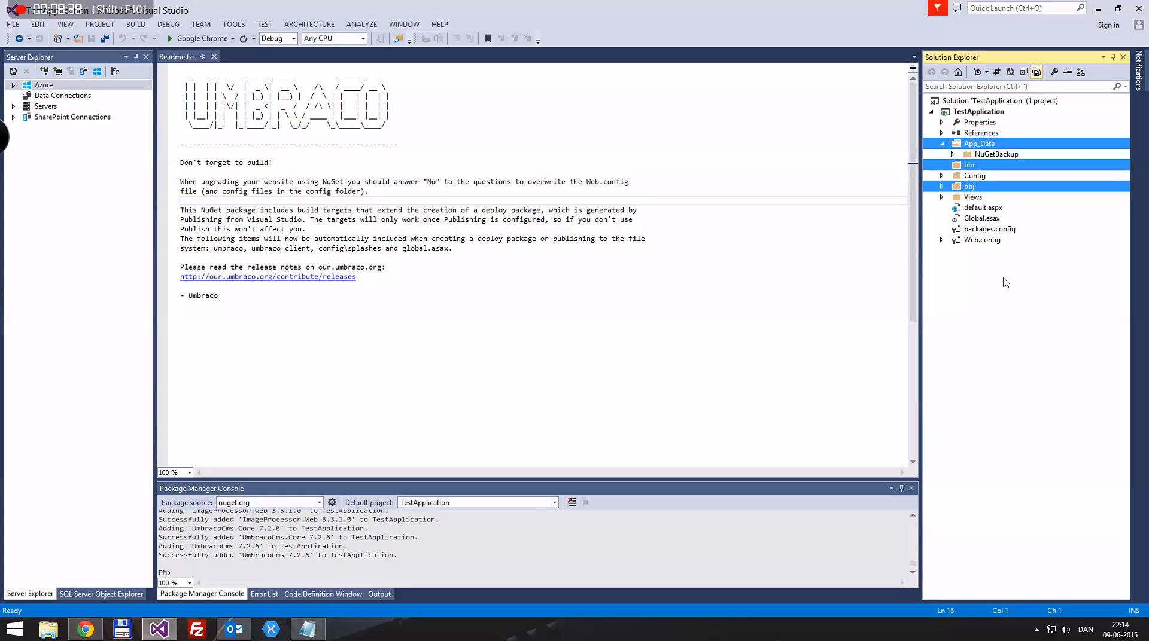
# Build the TestApplication solution
pyautogui.click(134, 25)
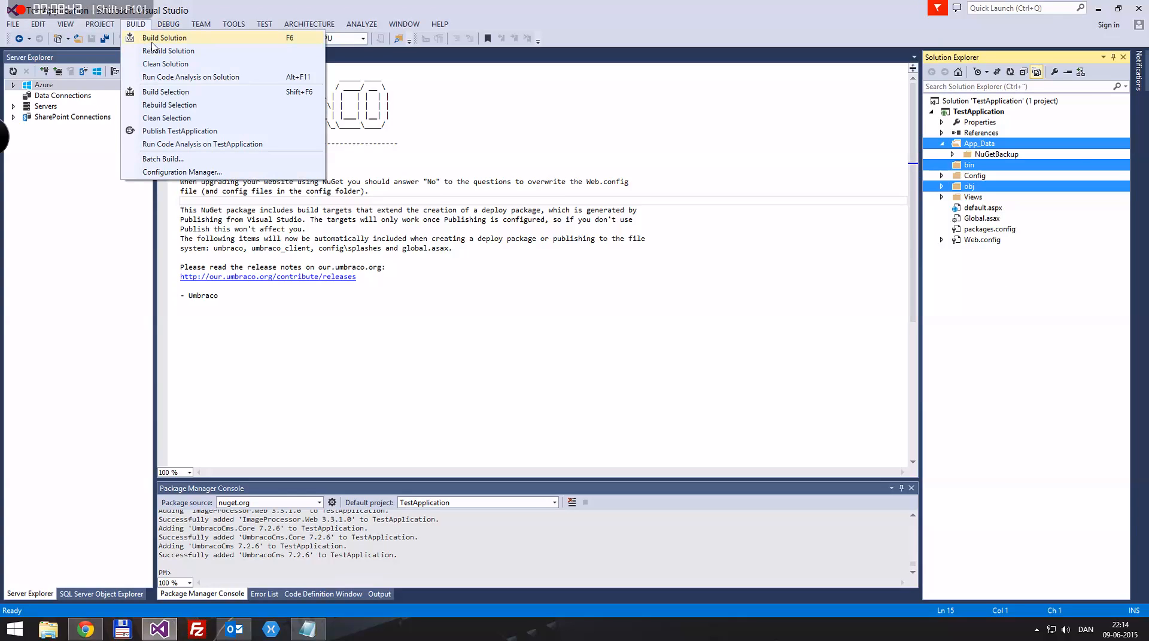
pyautogui.click(482, 2)
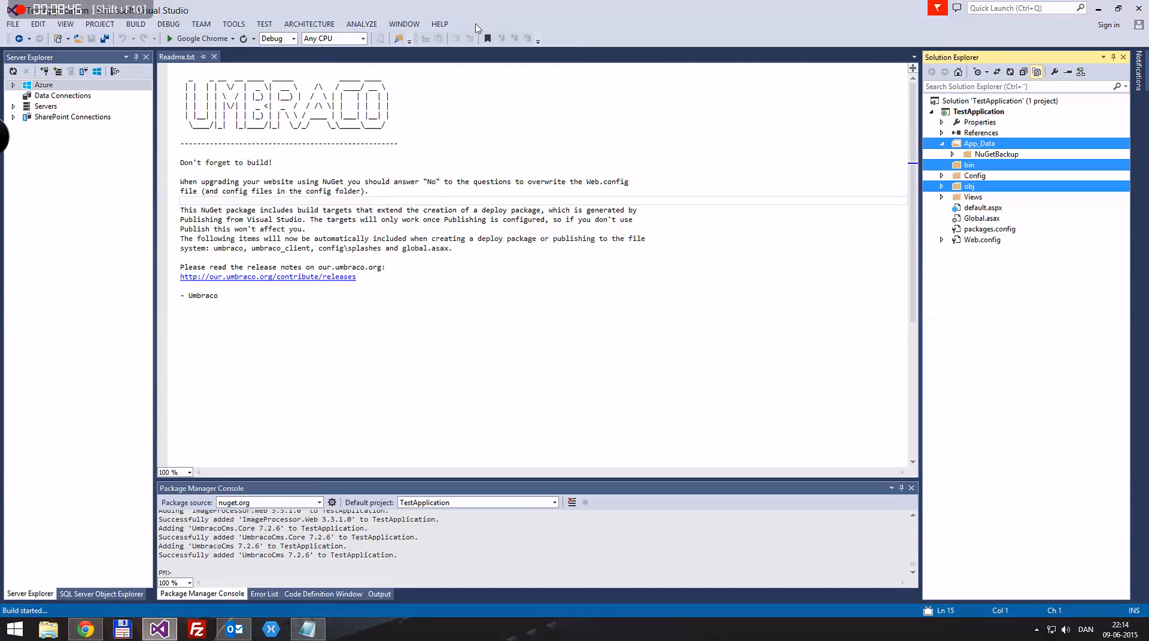
pyautogui.click(414, 361)
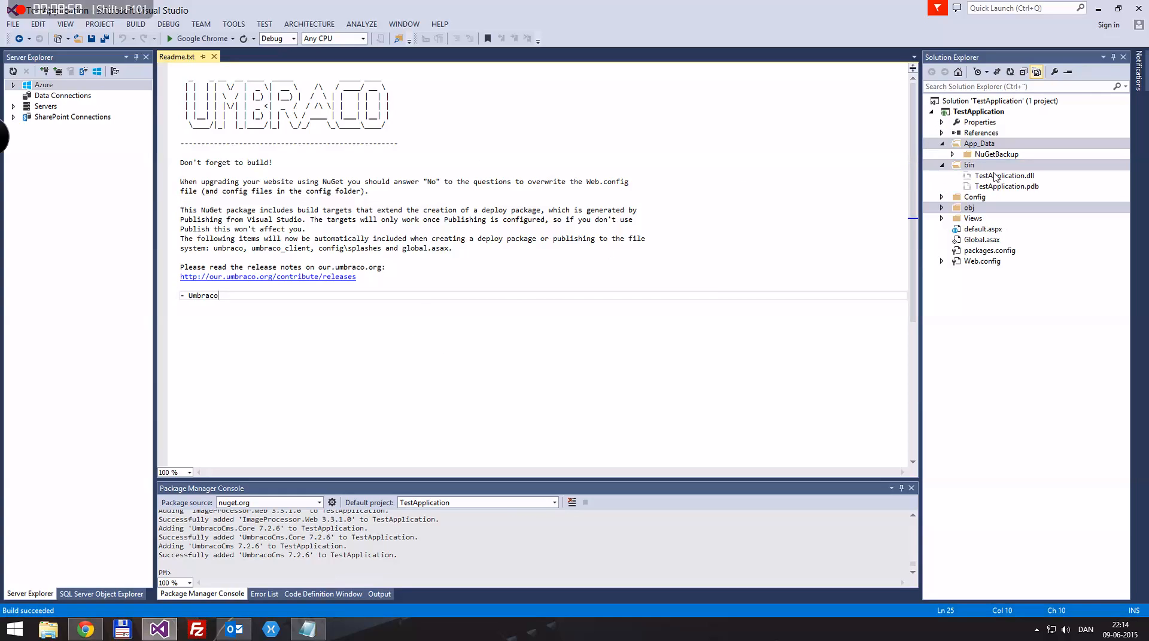
# Include TestApplication.dll and TestApplication.pdb in the project and collapse bin and App_Data
pyautogui.click(998, 187)
pyautogui.keyDown('shift'); pyautogui.click(1005, 178); pyautogui.keyUp('shift')
pyautogui.rightClick(1005, 178)
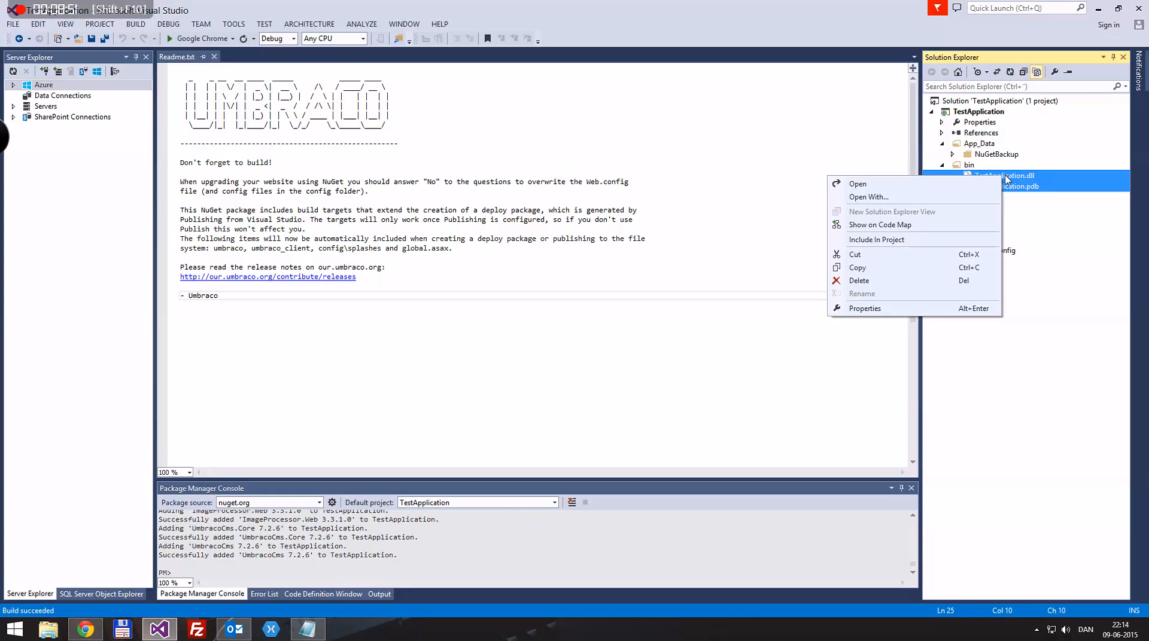
pyautogui.click(886, 242)
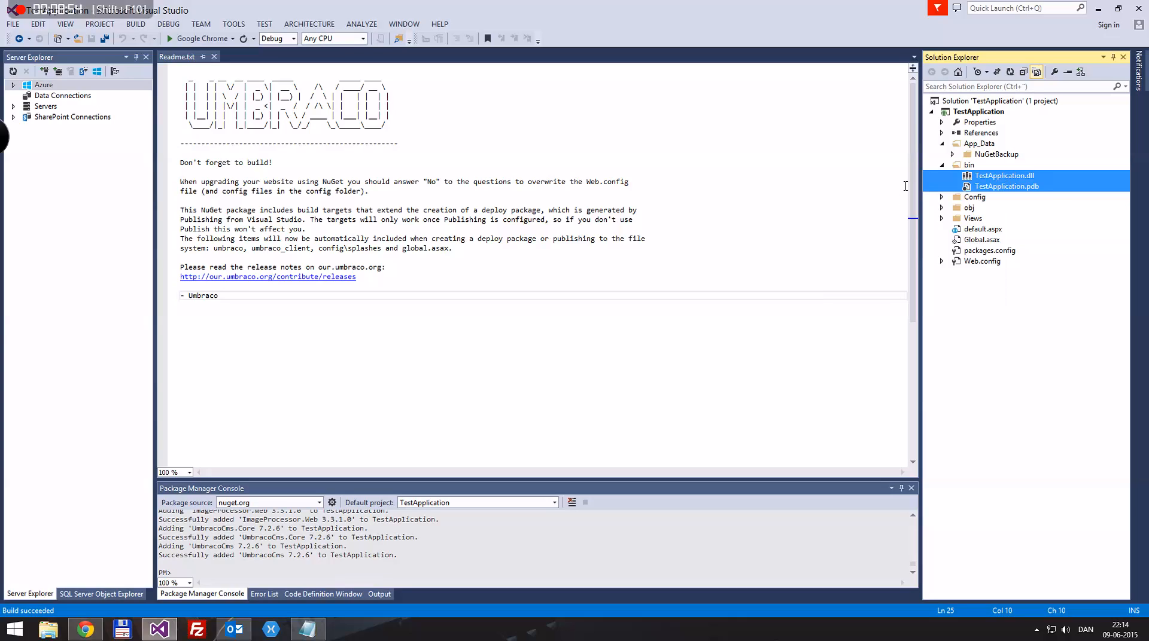
pyautogui.click(942, 165)
pyautogui.click(943, 143)
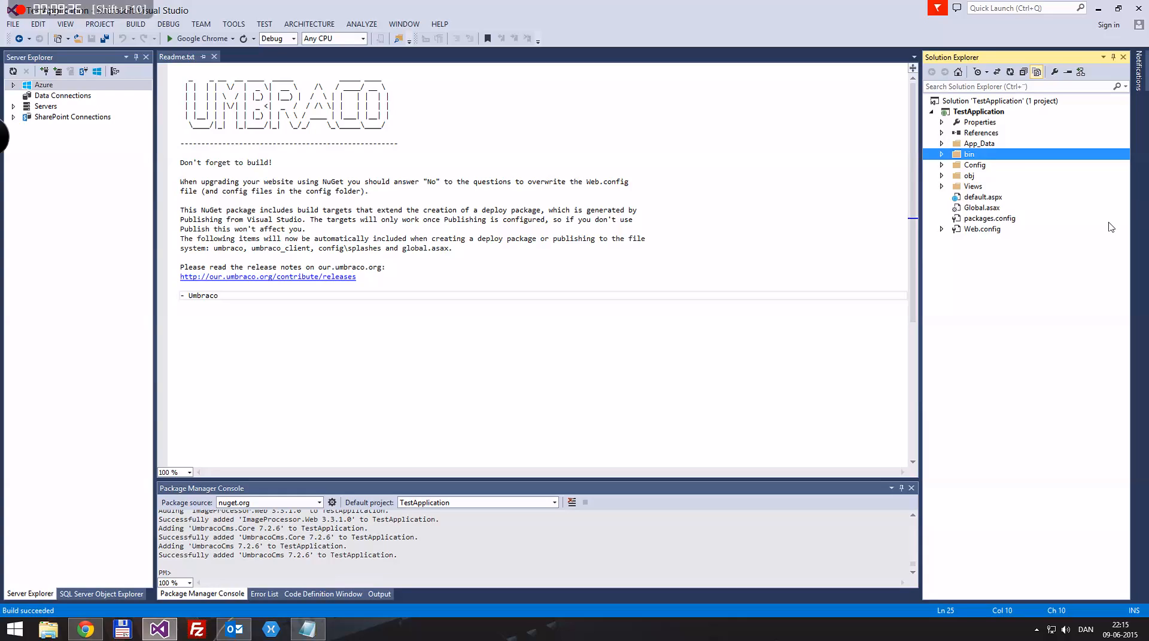
pyautogui.click(519, 240)
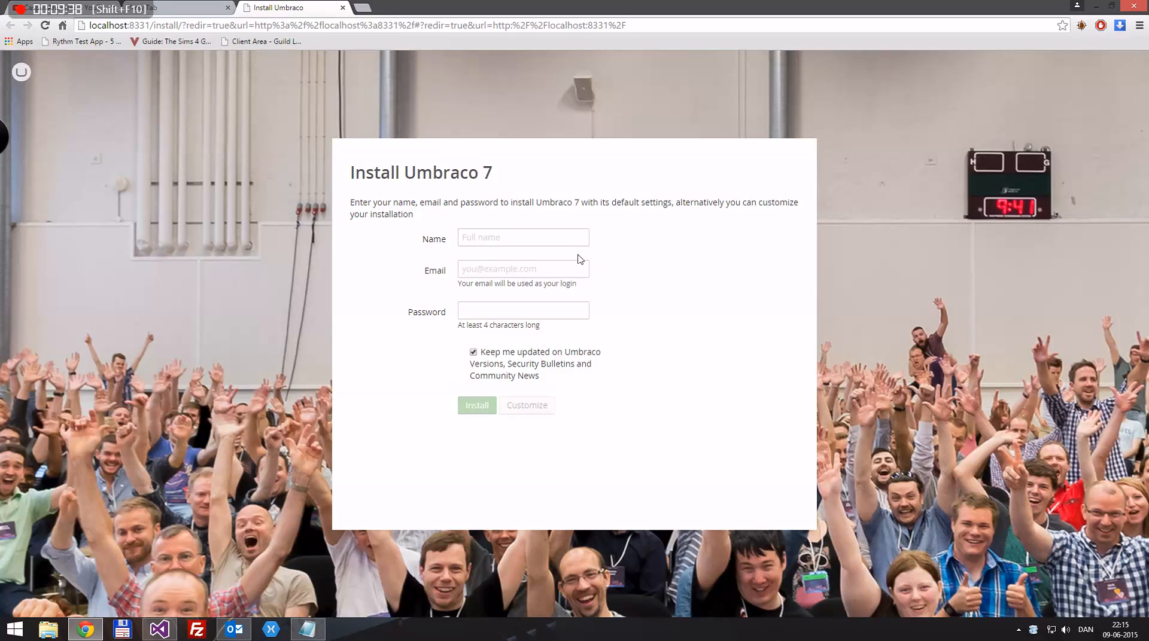
# Enter the administrator's full name, e-mail address and a four-character password
pyautogui.click(511, 239)
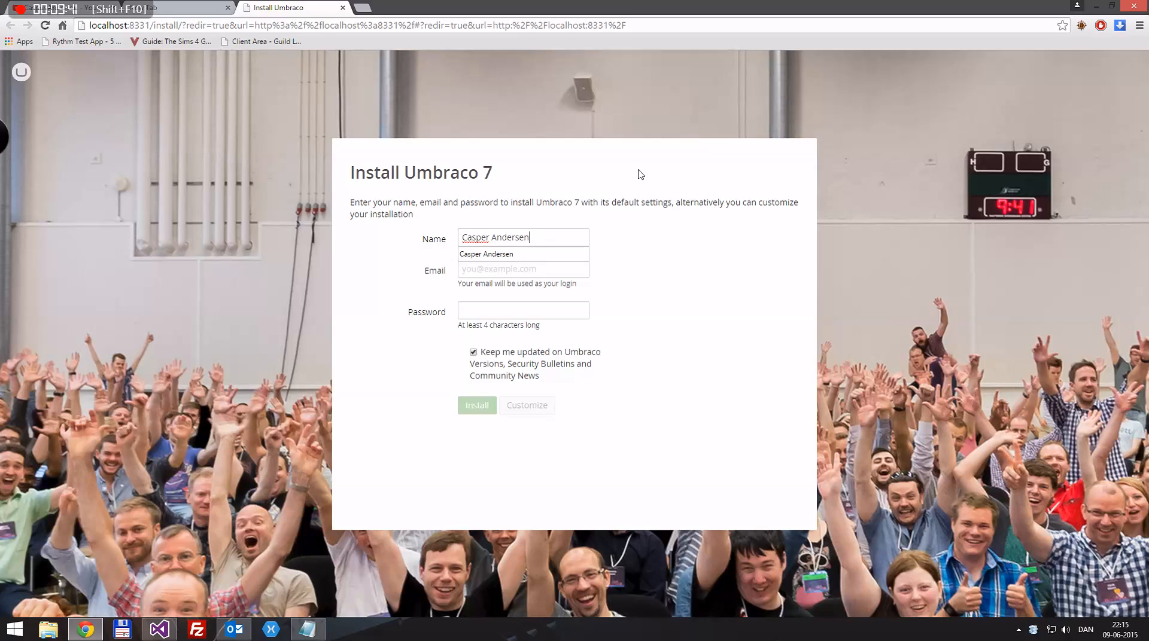
pyautogui.press('Tab')
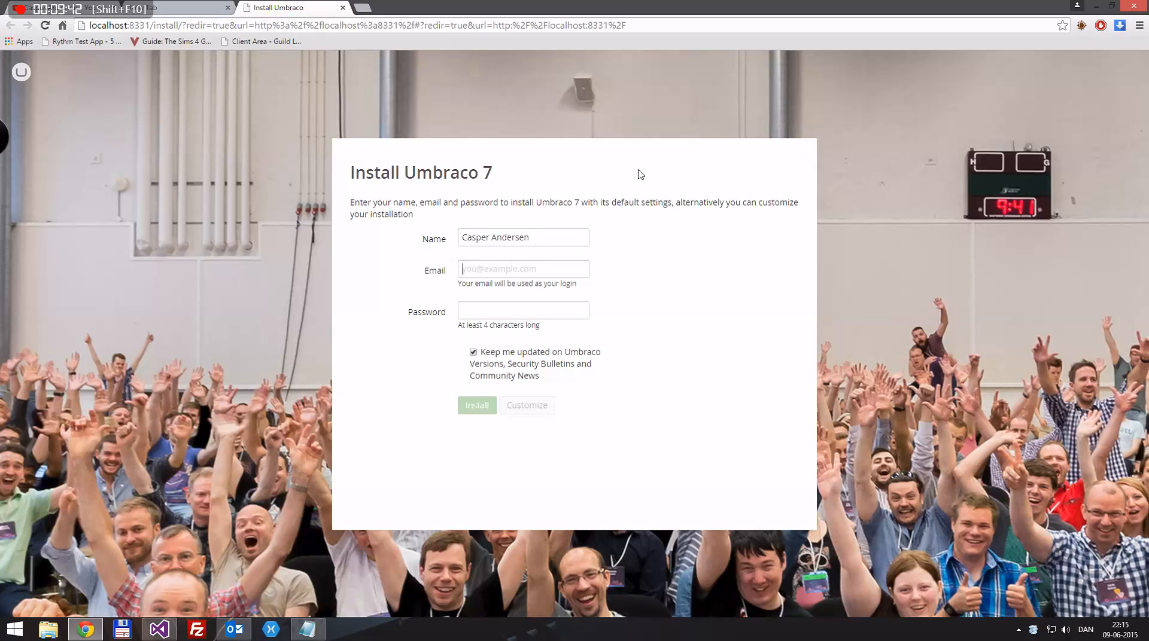
pyautogui.write('c')
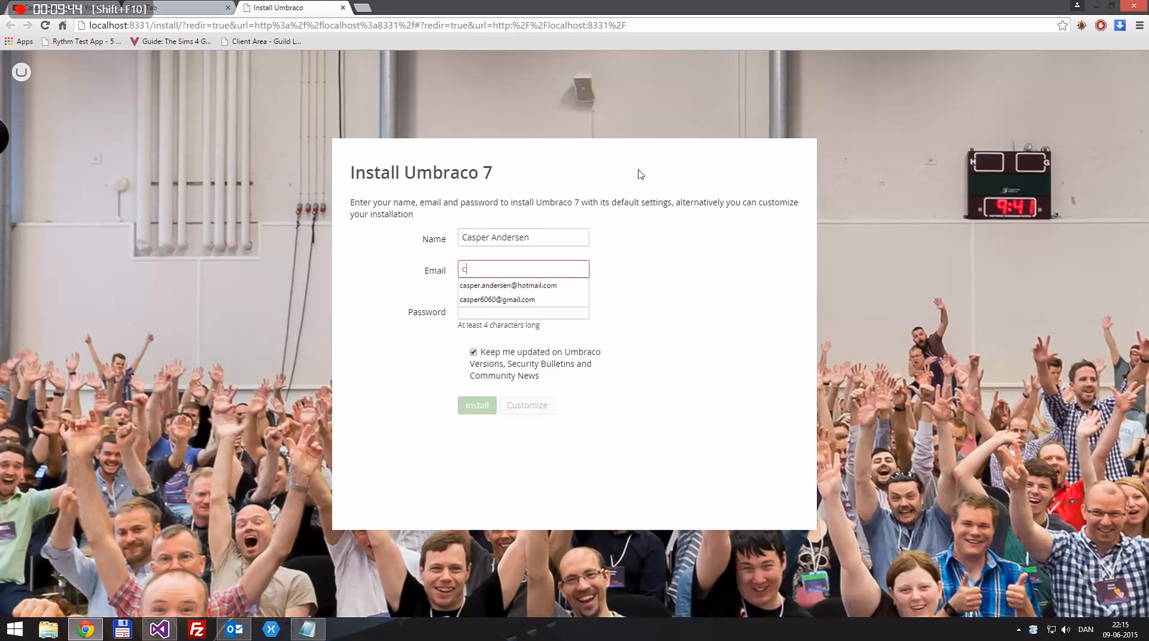
pyautogui.press('BackSpace')
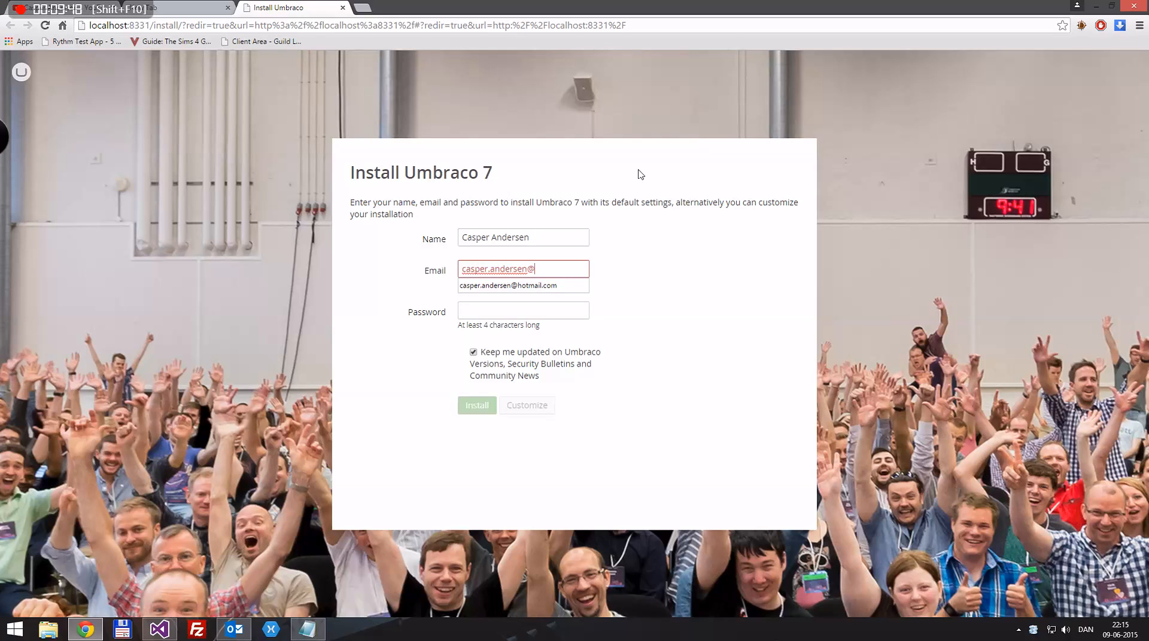
pyautogui.press('Tab')
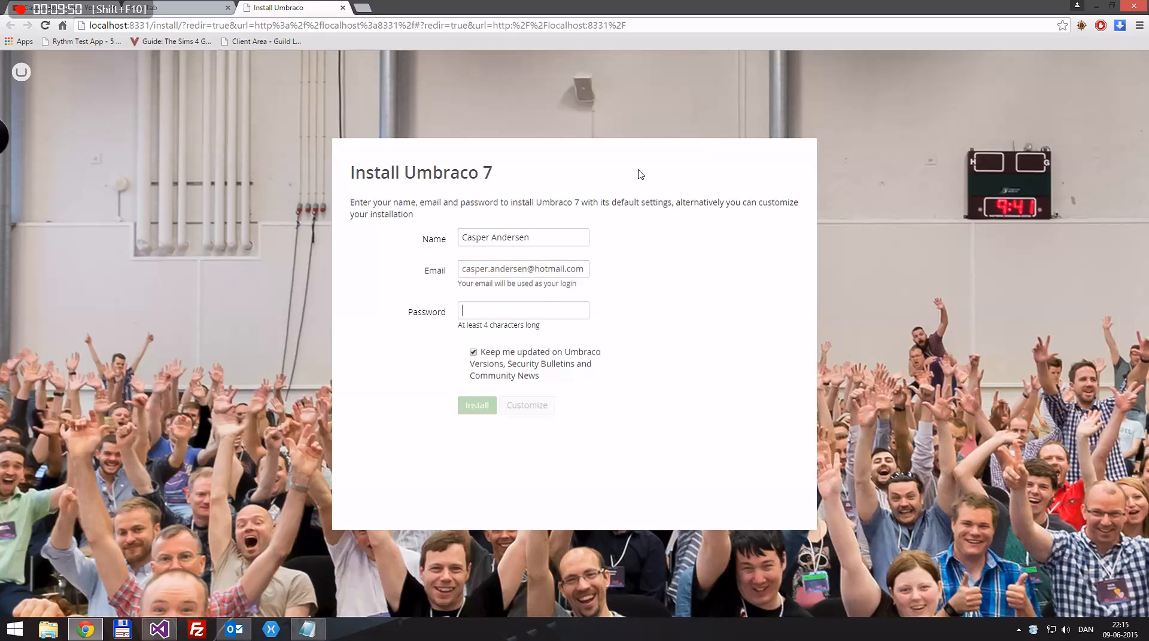
pyautogui.write('1234')
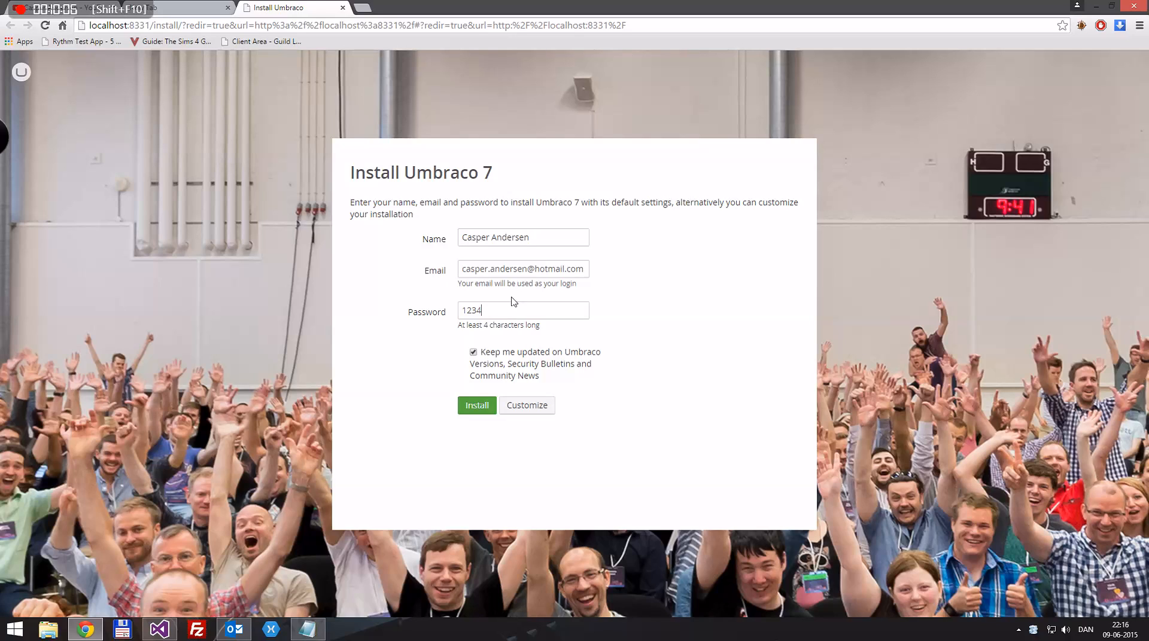
# Decline update e-mails, choose Customize, and try Microsoft SQL Server with integrated authentication
pyautogui.click(473, 352)
pyautogui.click(531, 409)
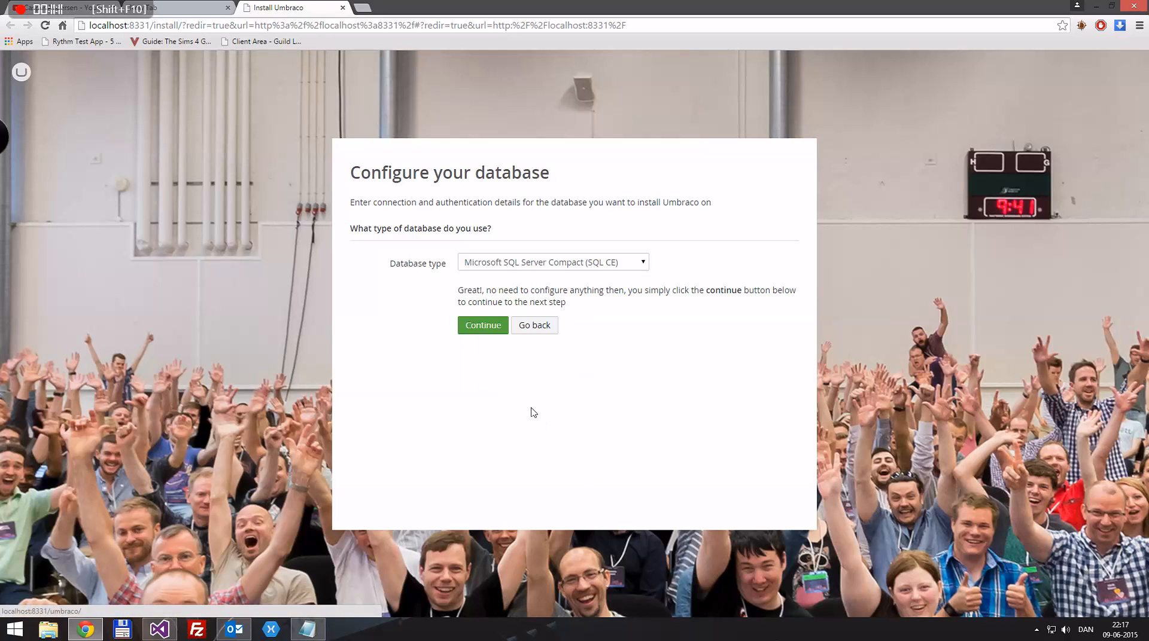
pyautogui.click(550, 262)
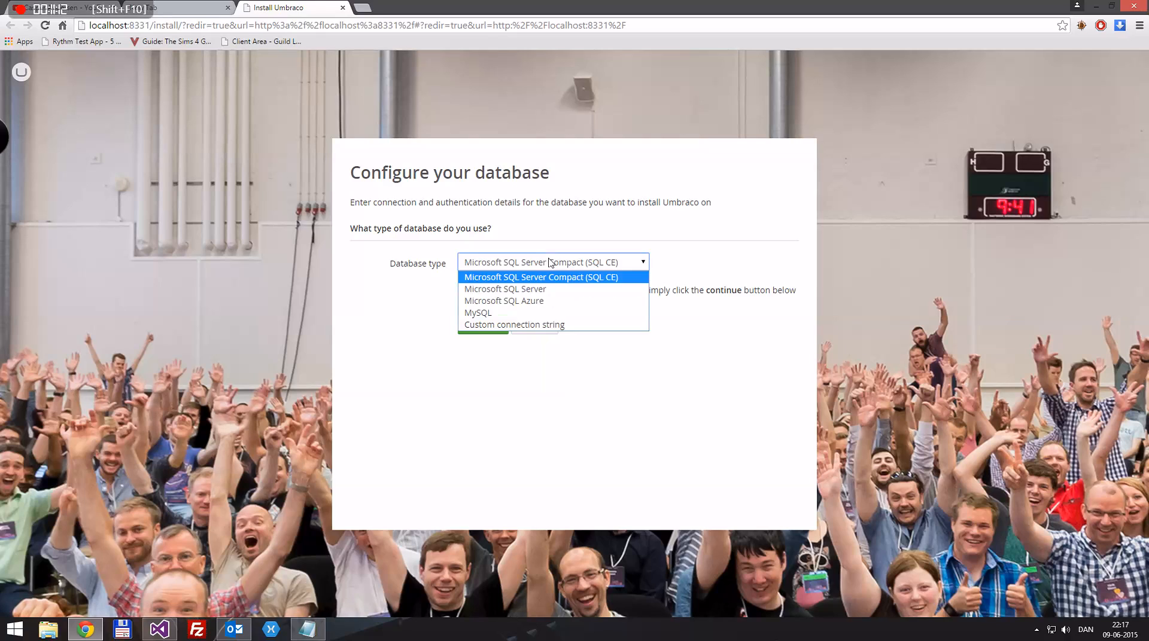
pyautogui.click(492, 290)
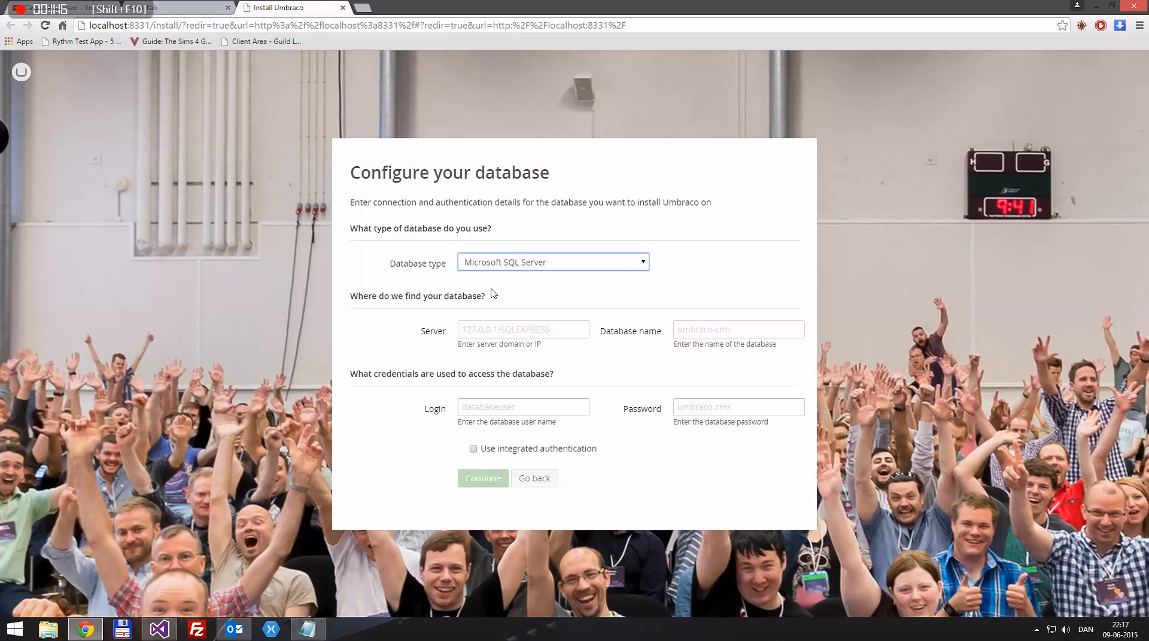
pyautogui.click(476, 330)
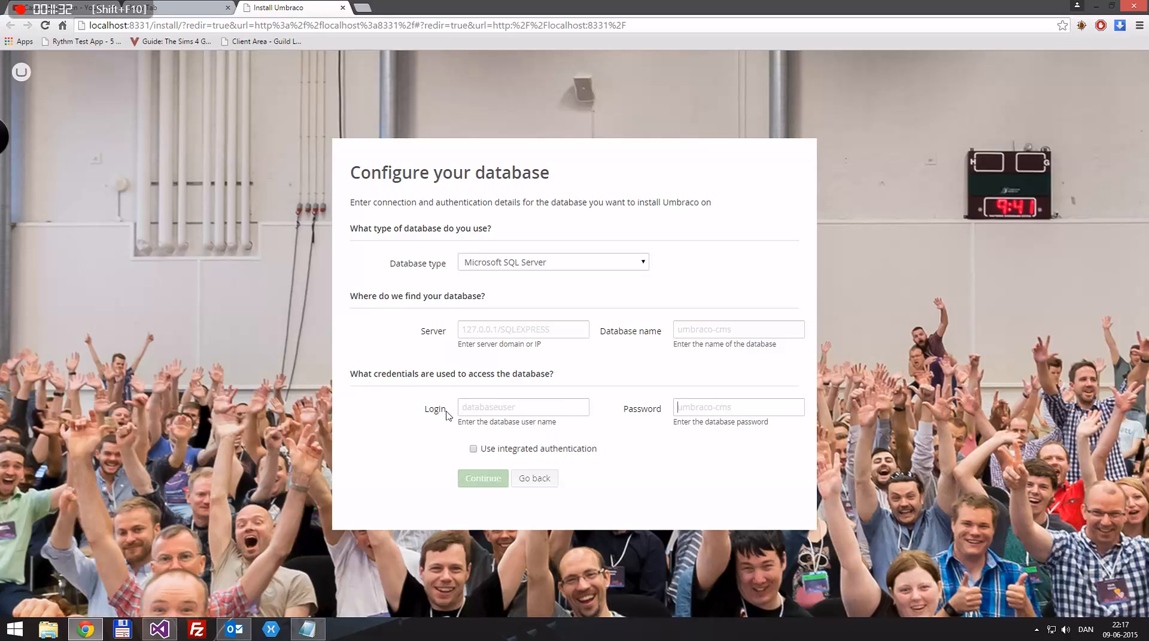
pyautogui.click(473, 450)
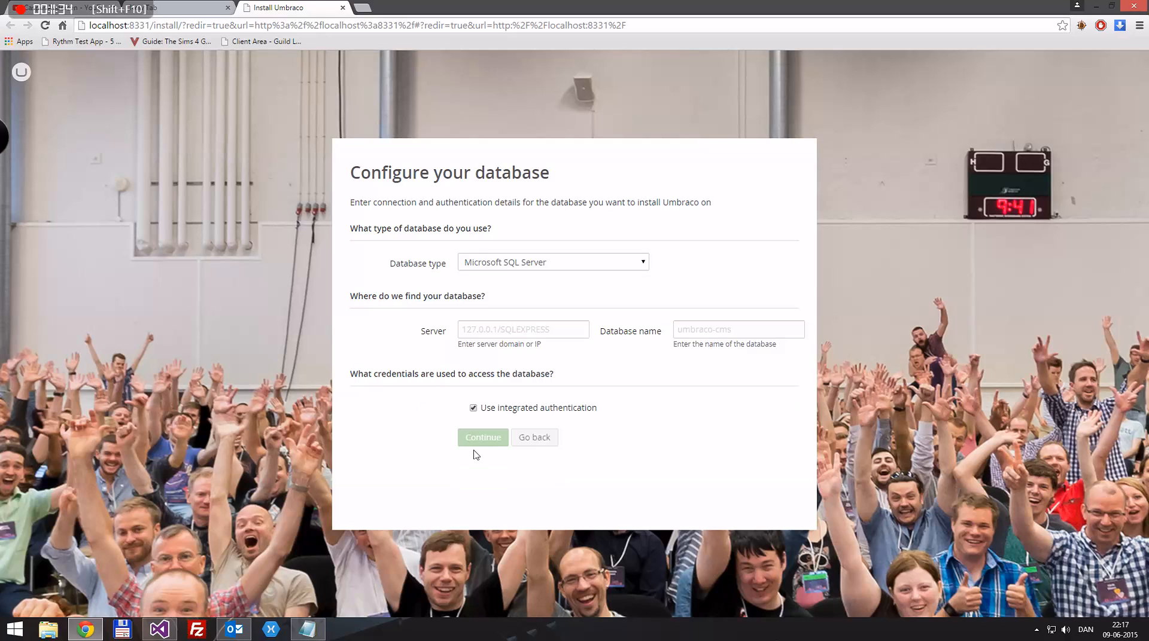
pyautogui.click(473, 408)
# Try the custom connection string, MySQL and SQL Azure options, then settle on SQL CE and continue
pyautogui.click(536, 262)
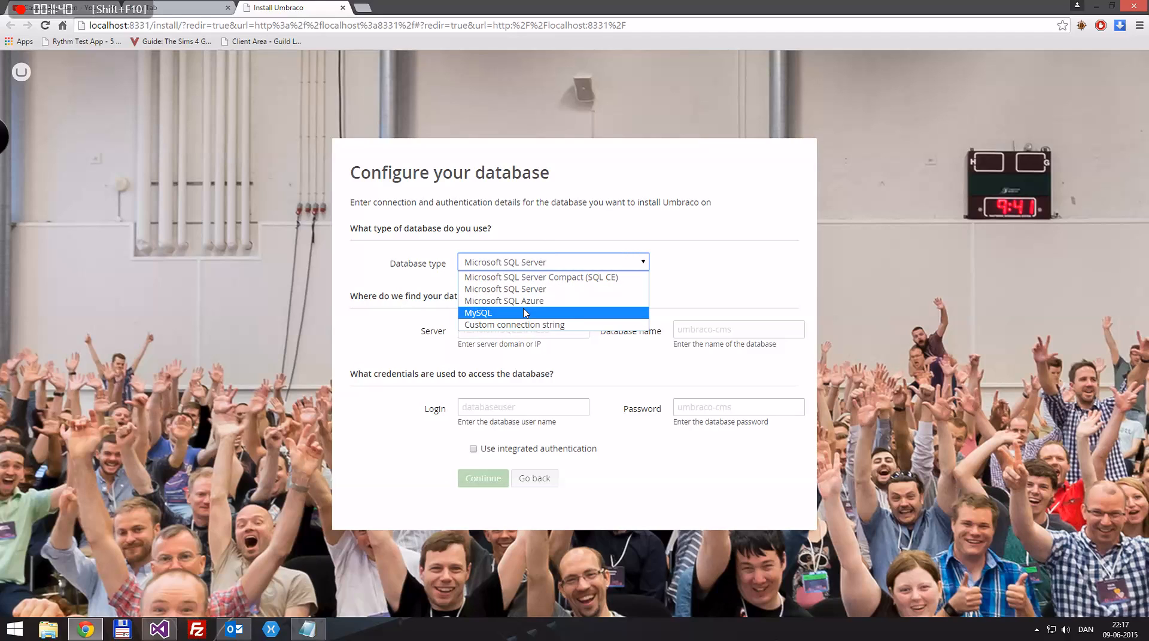
pyautogui.click(510, 325)
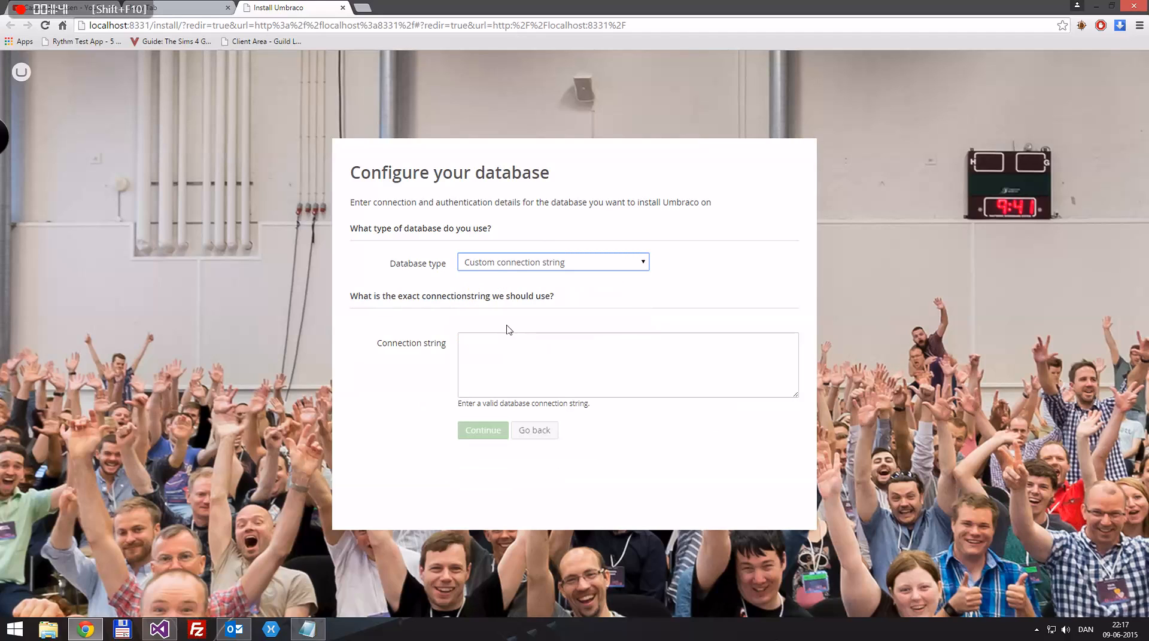
pyautogui.click(505, 263)
pyautogui.click(479, 313)
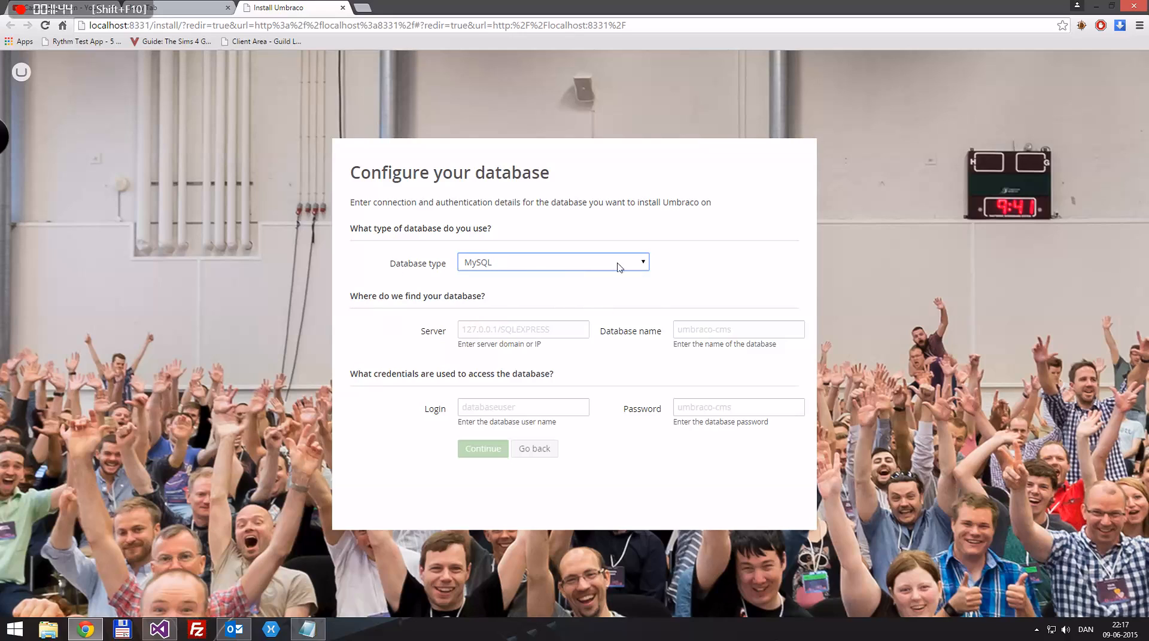
pyautogui.click(501, 263)
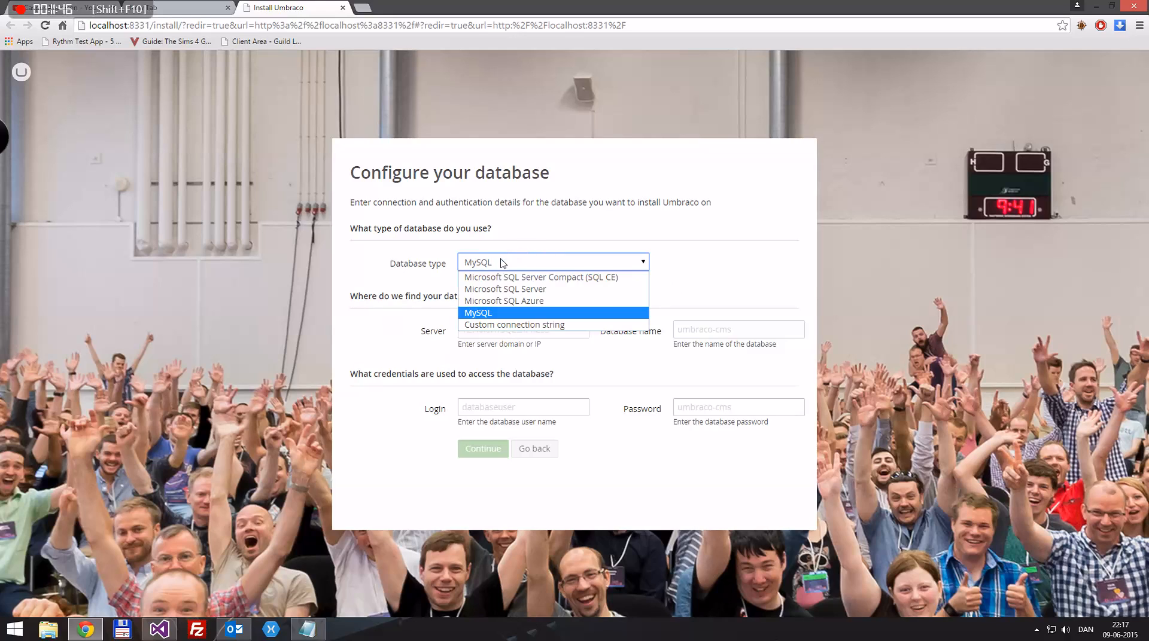
pyautogui.click(488, 301)
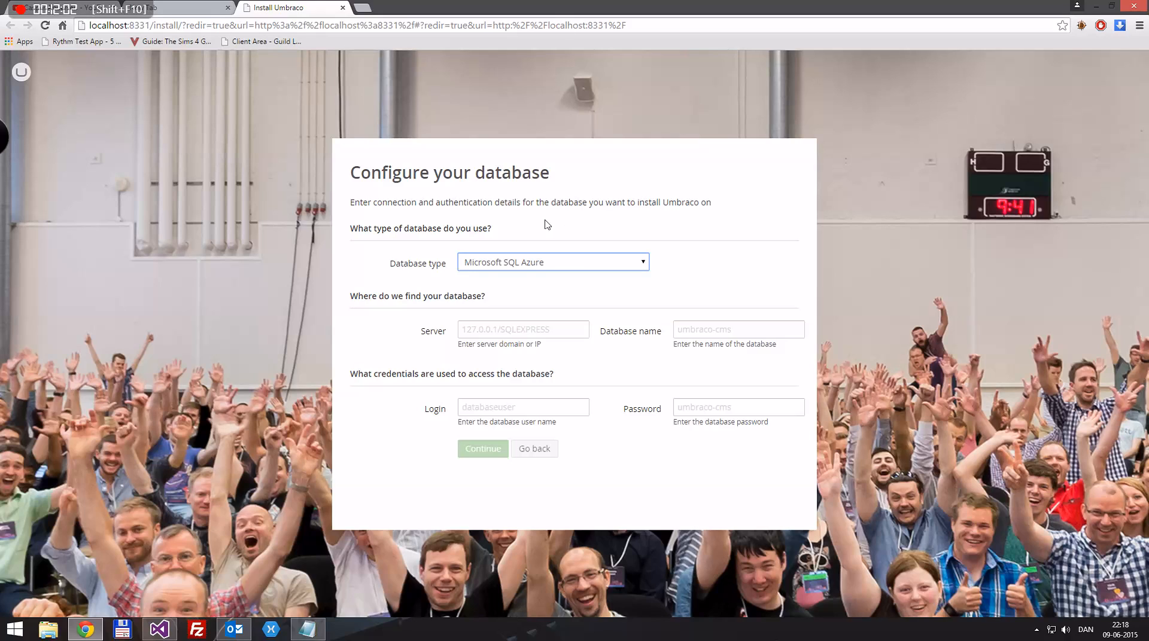
pyautogui.click(487, 267)
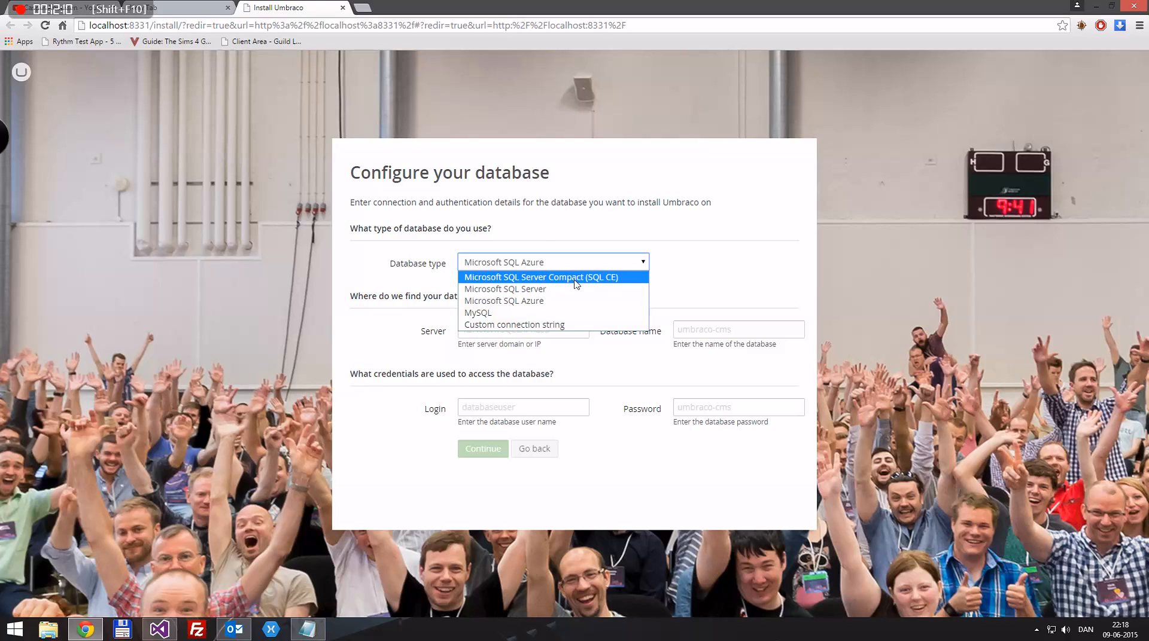
pyautogui.click(576, 284)
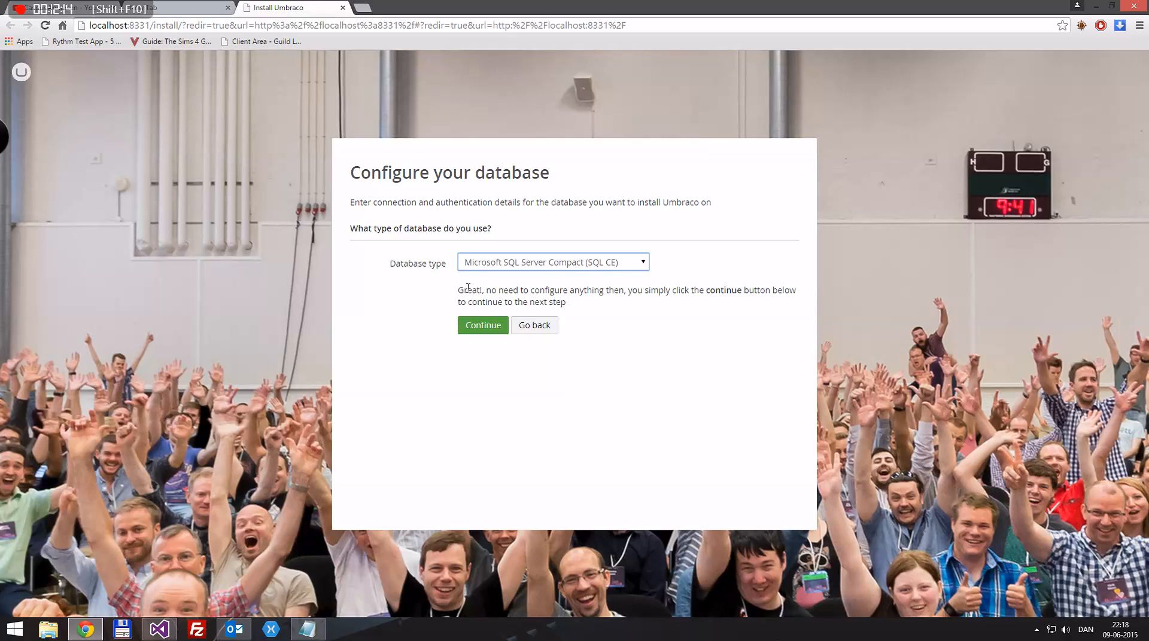
pyautogui.click(481, 329)
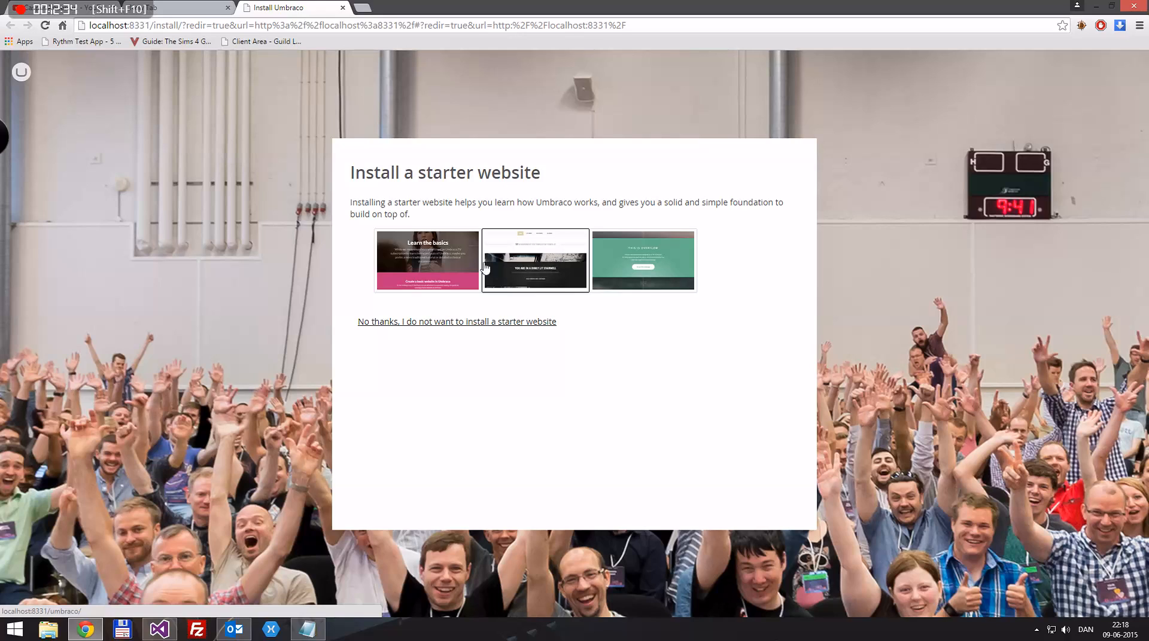
# Skip the starter website and, once installed, select localhost:8331 in the address bar
pyautogui.click(440, 324)
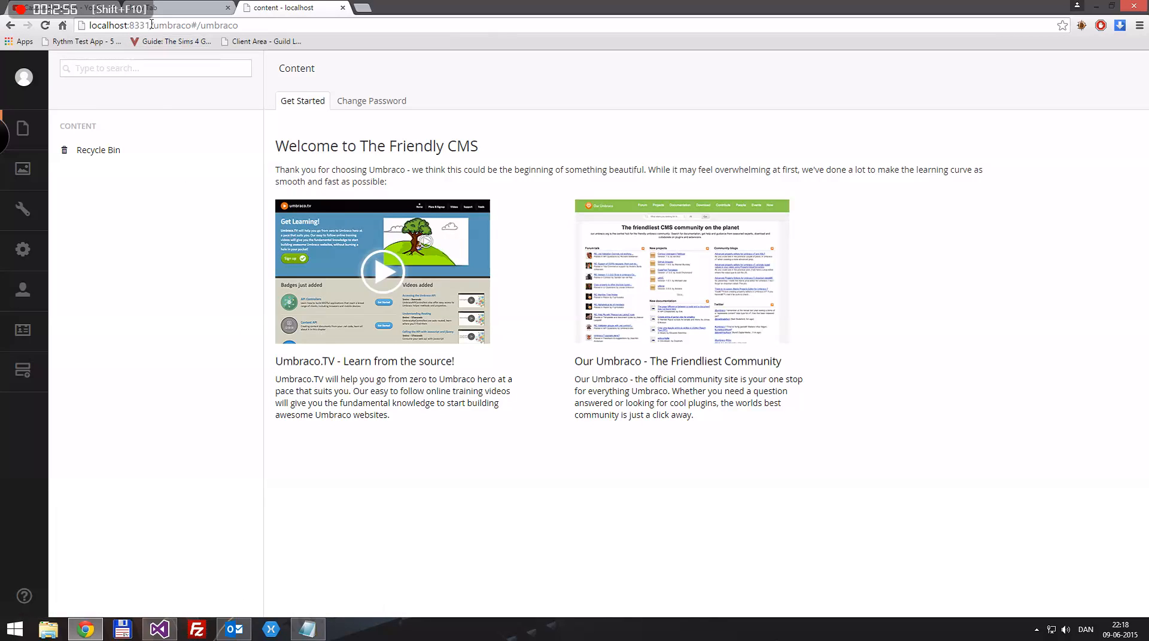
pyautogui.moveTo(151, 24); pyautogui.dragTo(88, 26)
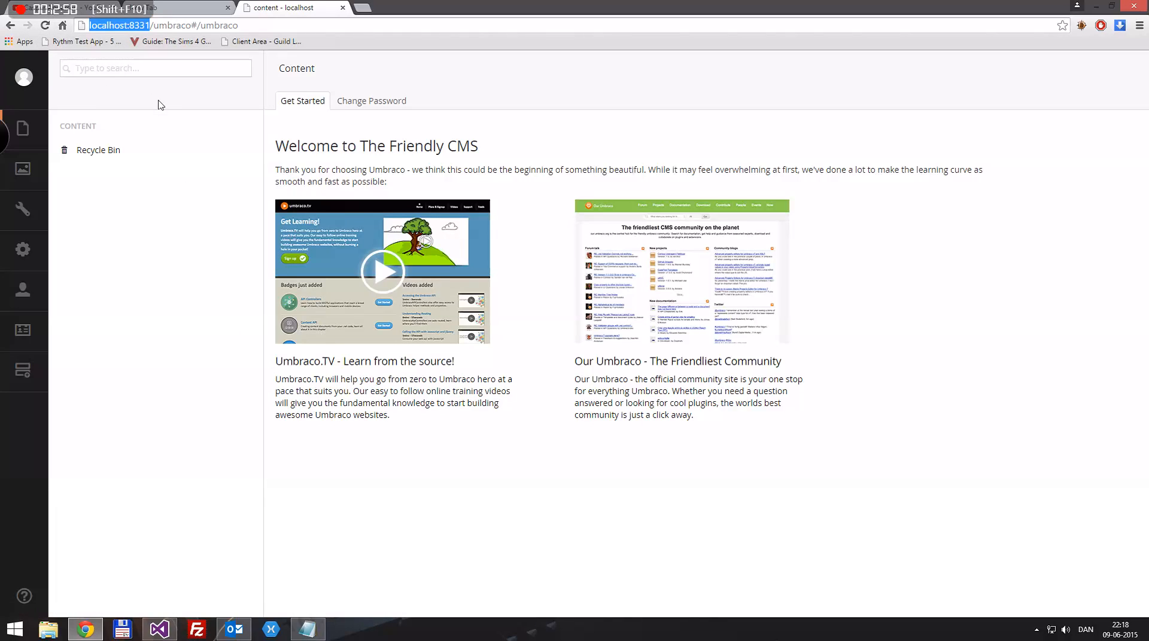
# Copy localhost:8331 and load it in a new browser tab to view the front end
pyautogui.hotkey('ctrl', 'c')
pyautogui.click(362, 7)
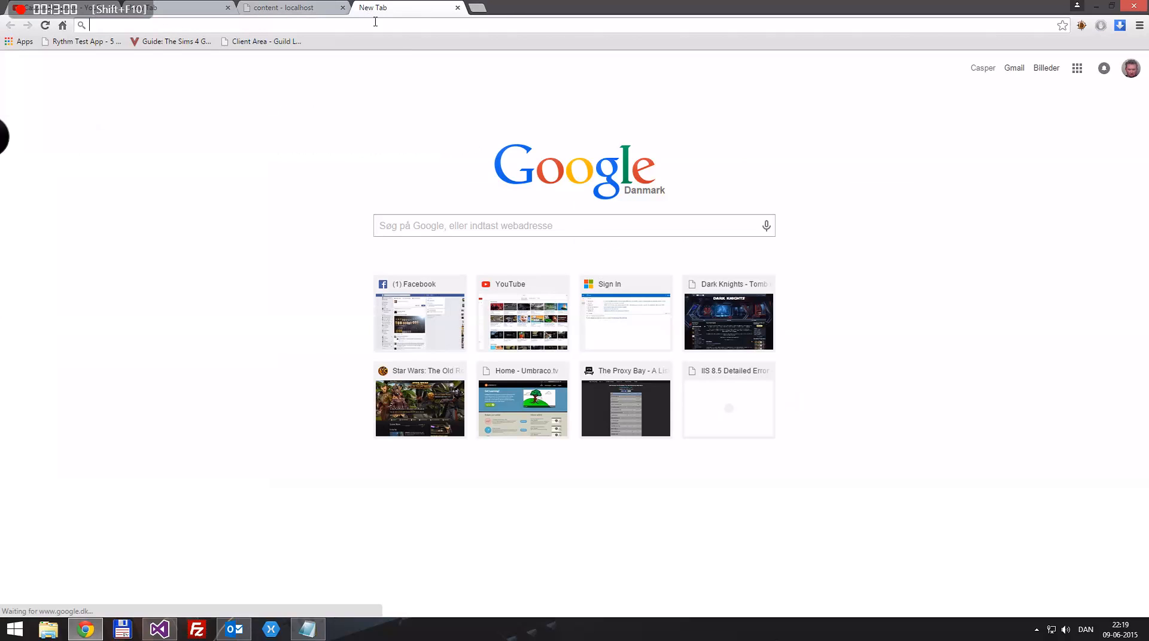
pyautogui.hotkey('ctrl', 'v')
pyautogui.press('Return')
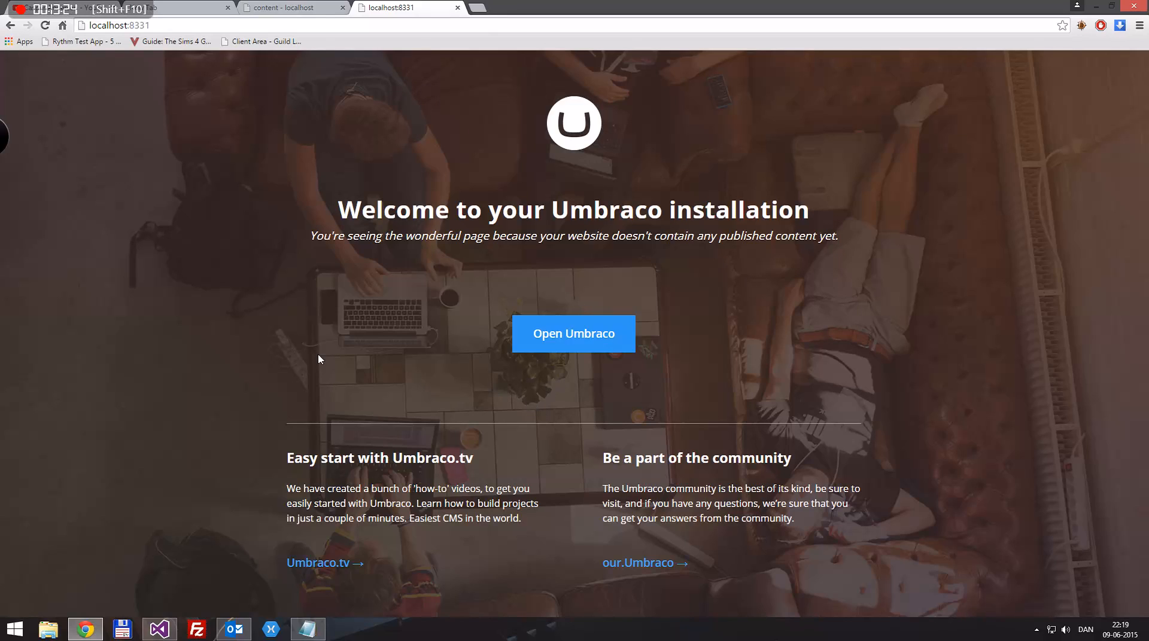
# Show all files and include the excluded App_Data items, including umbraco.config and Umbraco.sdf, in TestApplication
pyautogui.click(159, 629)
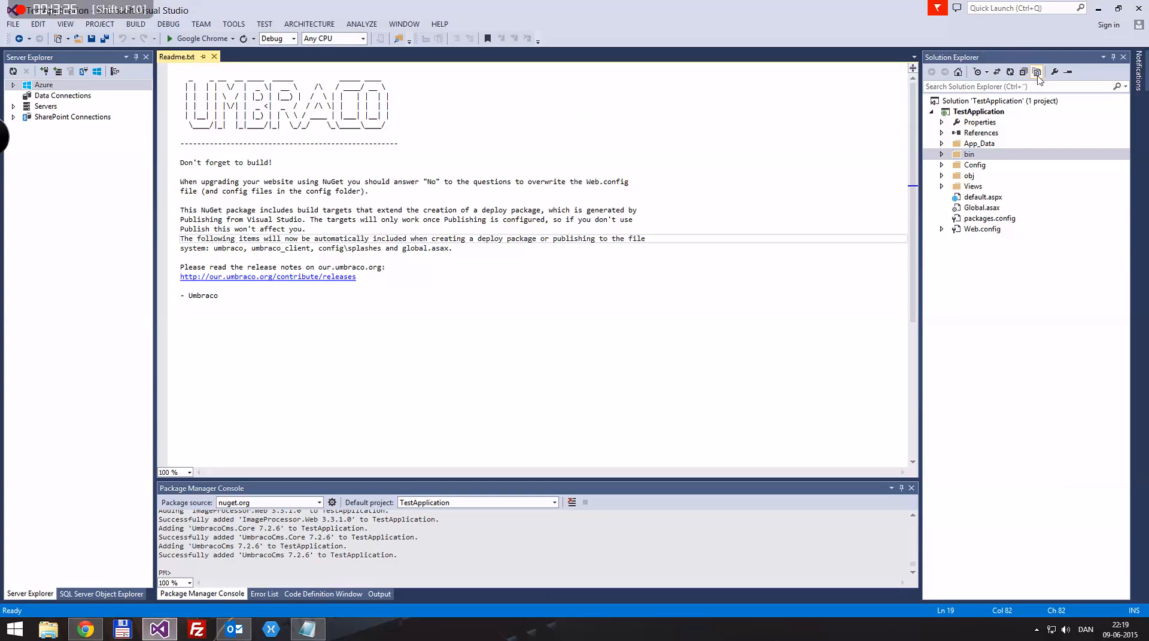
pyautogui.click(1011, 73)
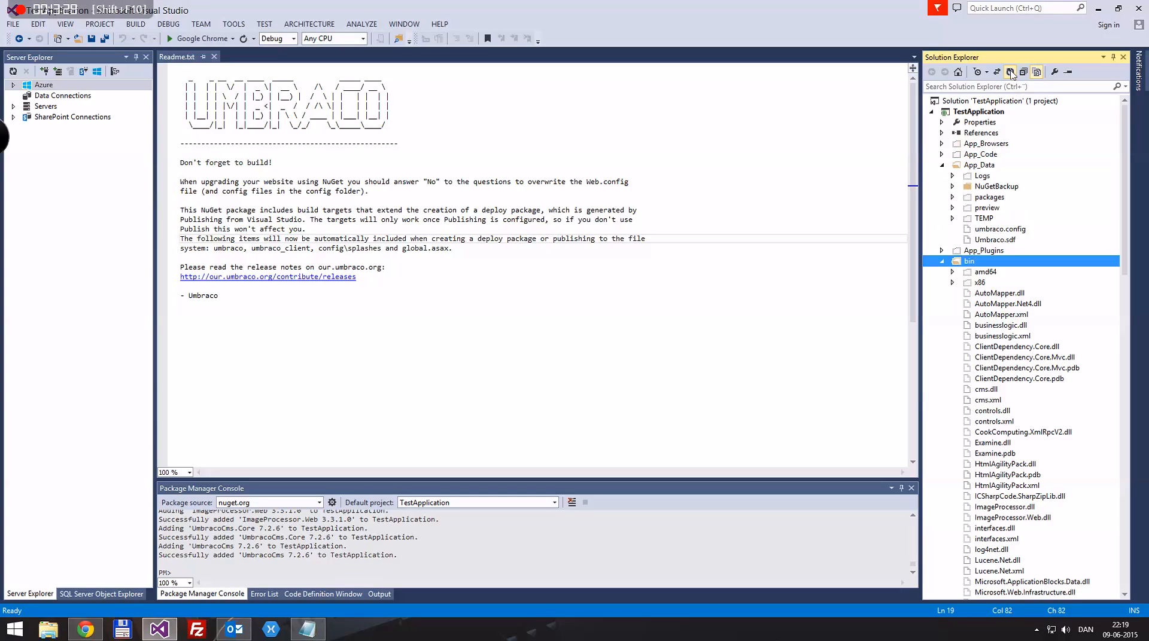
pyautogui.click(972, 150)
pyautogui.keyDown('ctrl'); pyautogui.click(976, 155); pyautogui.keyUp('ctrl')
pyautogui.keyDown('ctrl'); pyautogui.click(983, 177); pyautogui.keyUp('ctrl')
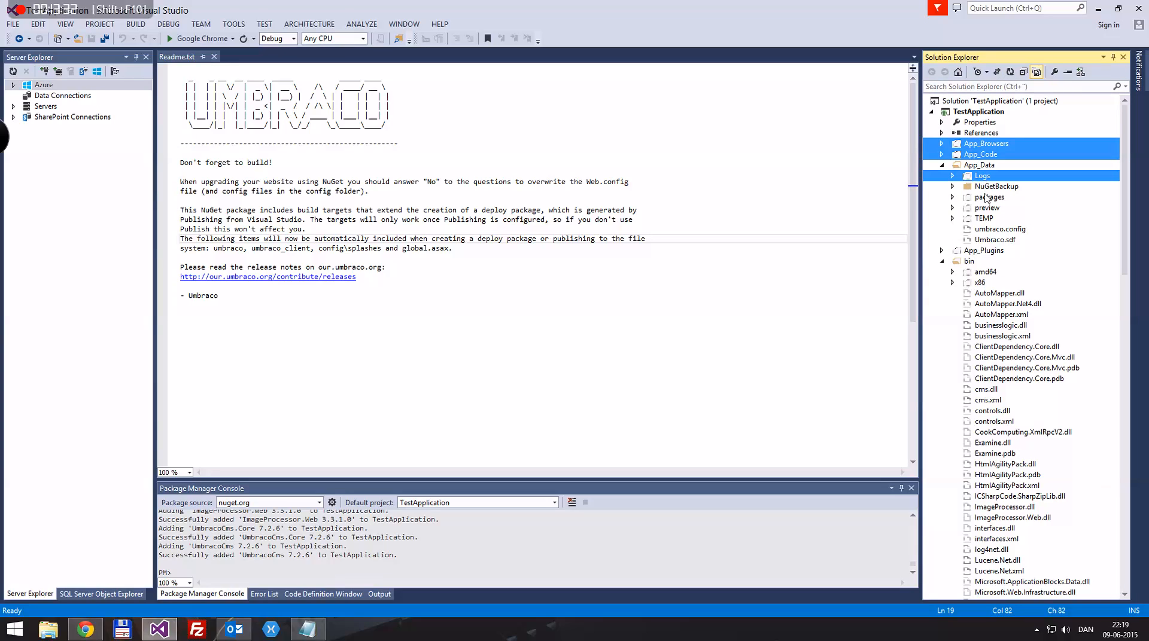
pyautogui.keyDown('ctrl'); pyautogui.click(986, 197); pyautogui.keyUp('ctrl')
pyautogui.keyDown('ctrl'); pyautogui.click(990, 209); pyautogui.keyUp('ctrl')
pyautogui.keyDown('ctrl'); pyautogui.click(989, 219); pyautogui.keyUp('ctrl')
pyautogui.keyDown('ctrl'); pyautogui.click(988, 230); pyautogui.keyUp('ctrl')
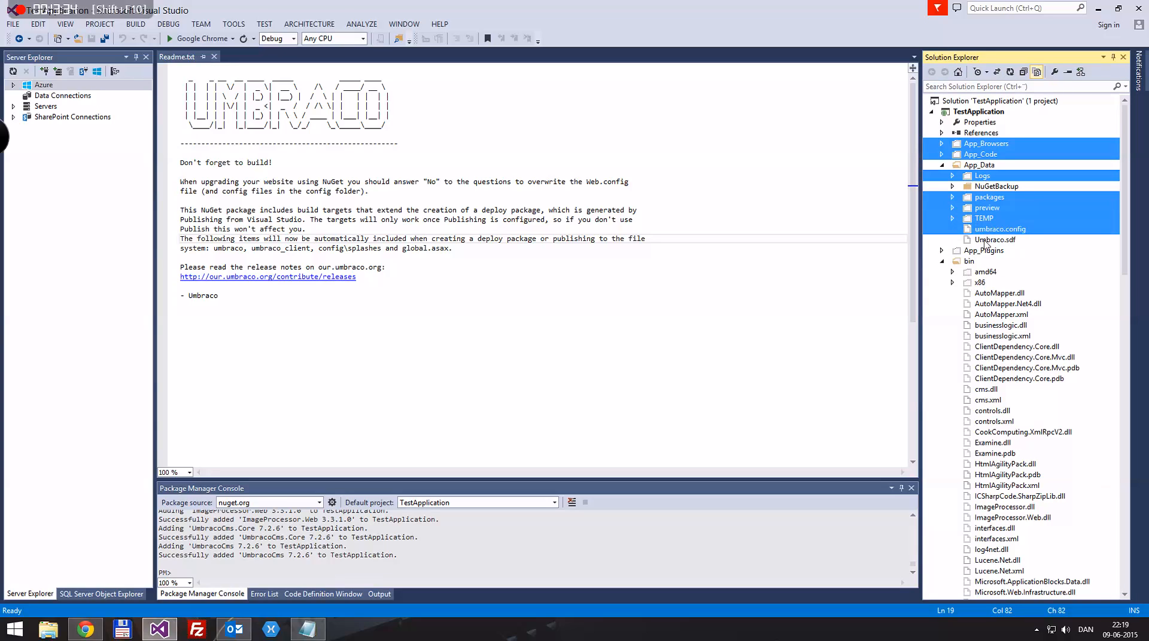
pyautogui.keyDown('ctrl'); pyautogui.click(985, 241); pyautogui.keyUp('ctrl')
pyautogui.rightClick(991, 219)
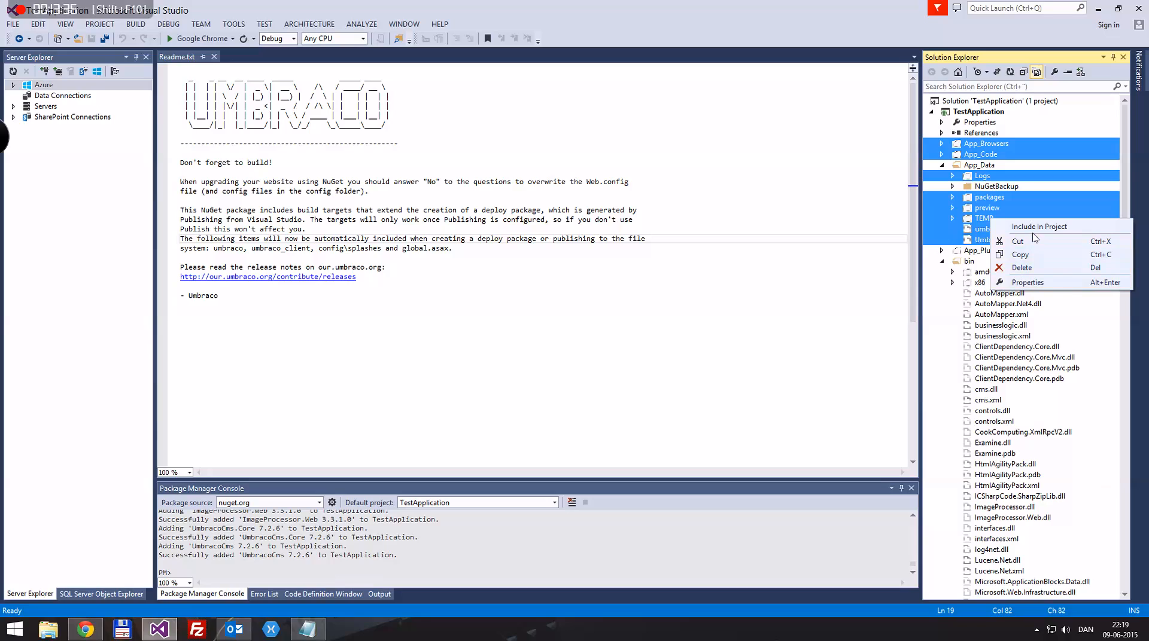
pyautogui.click(1036, 227)
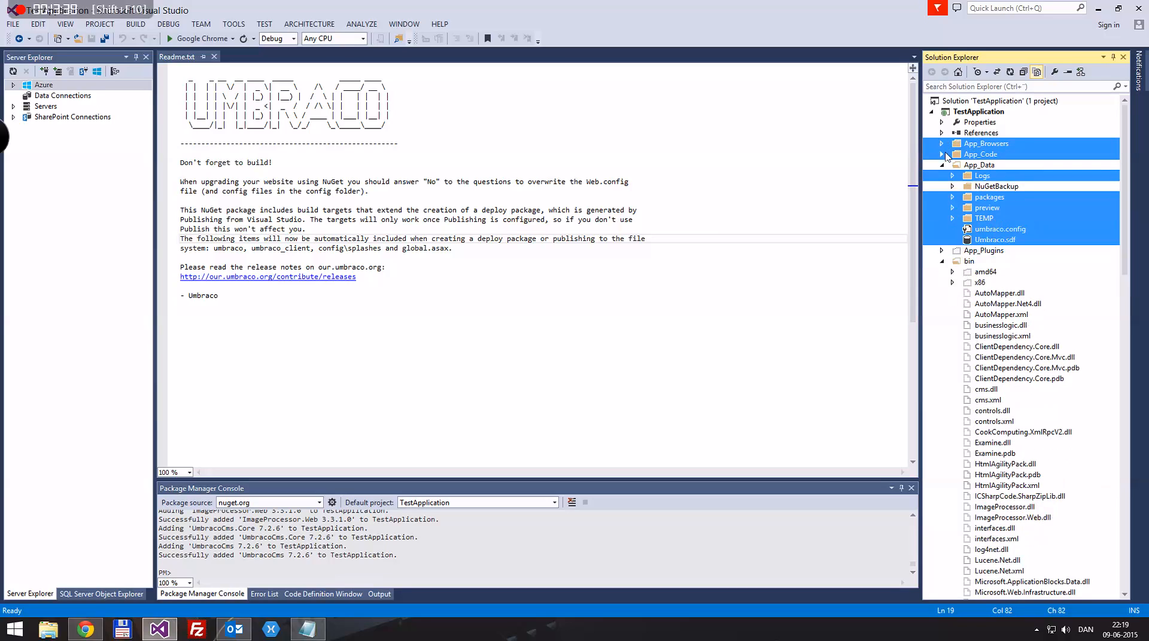
# Collapse App_Data and include the App_Plugins folder in the project
pyautogui.click(942, 165)
pyautogui.rightClick(976, 176)
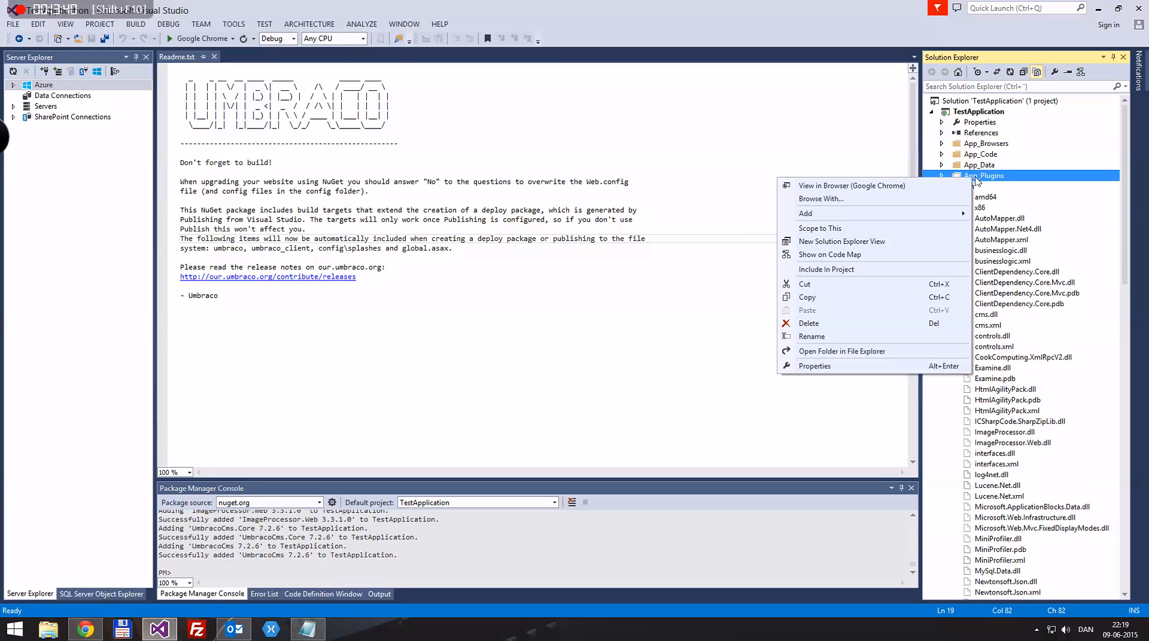
pyautogui.click(825, 269)
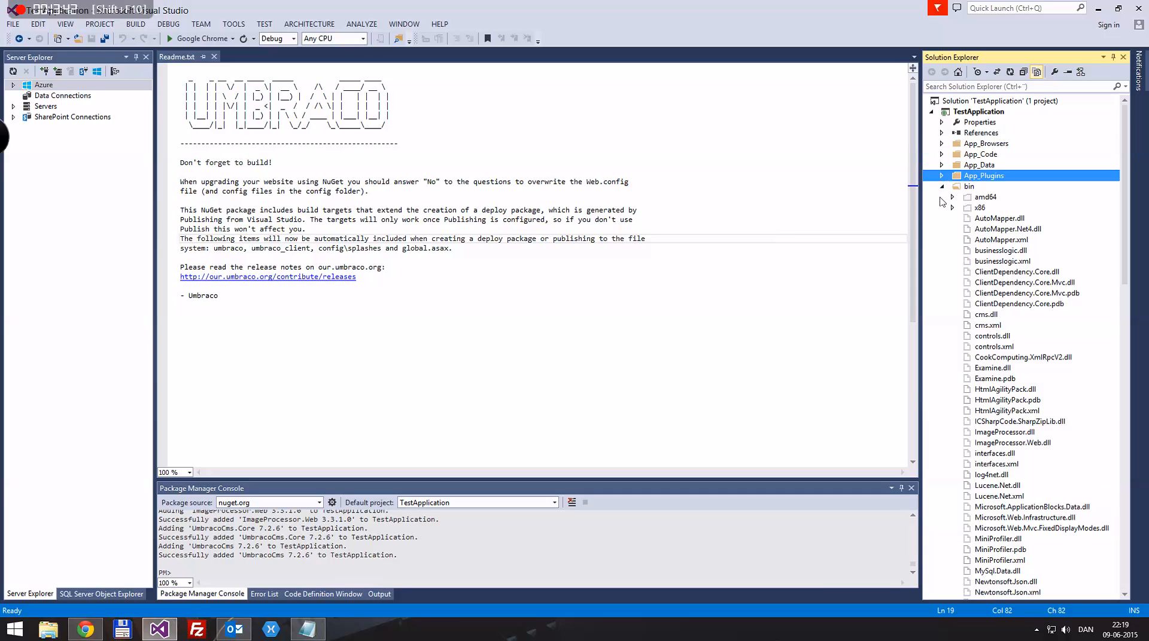
# Include the bin files SQLCE4Umbraco.xml through System.Web.WebPages.xml plus TestApplication.dll.config
pyautogui.click(987, 199)
pyautogui.scroll(-15, 1008, 204)
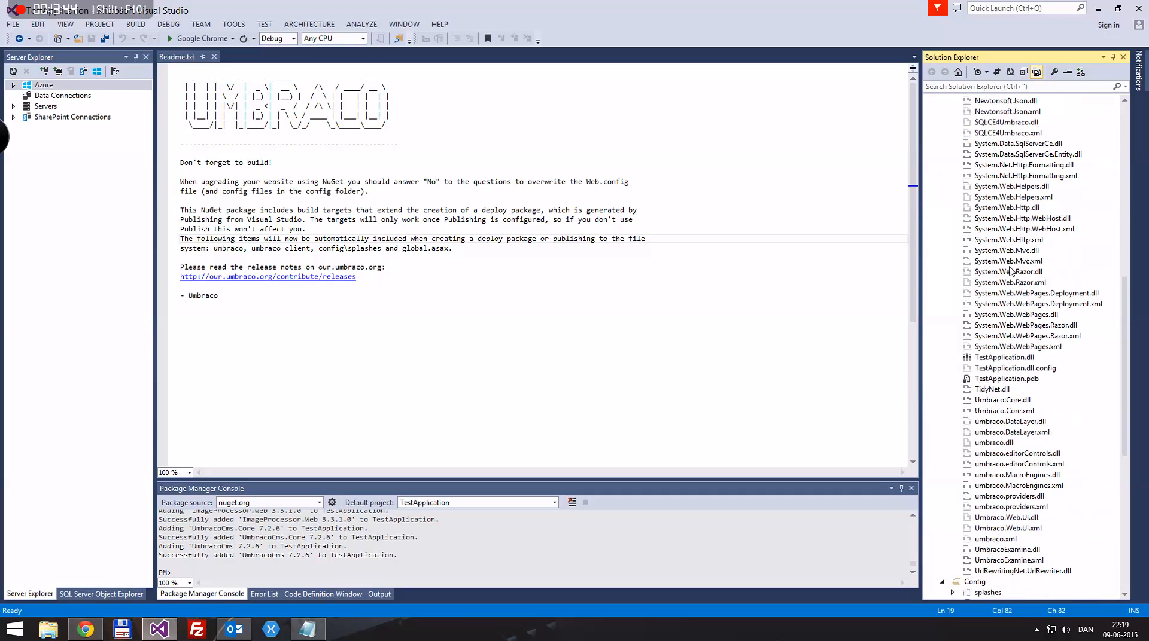
pyautogui.scroll(-1, 1027, 272)
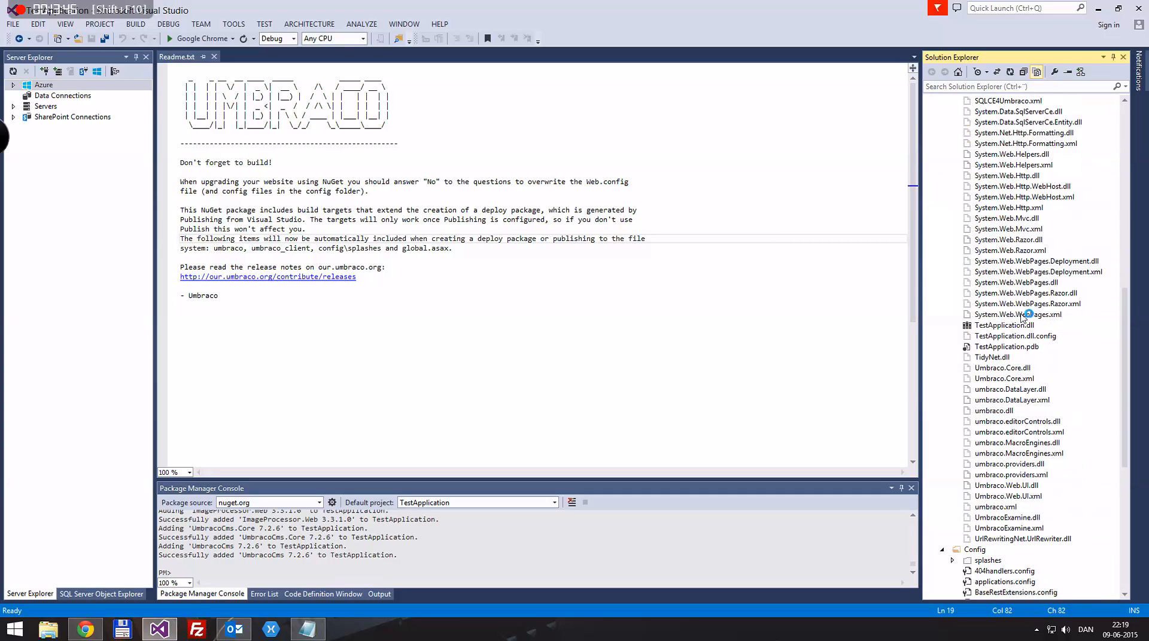
pyautogui.keyDown('shift'); pyautogui.click(1022, 316); pyautogui.keyUp('shift')
pyautogui.keyDown('ctrl'); pyautogui.click(1004, 336); pyautogui.keyUp('ctrl')
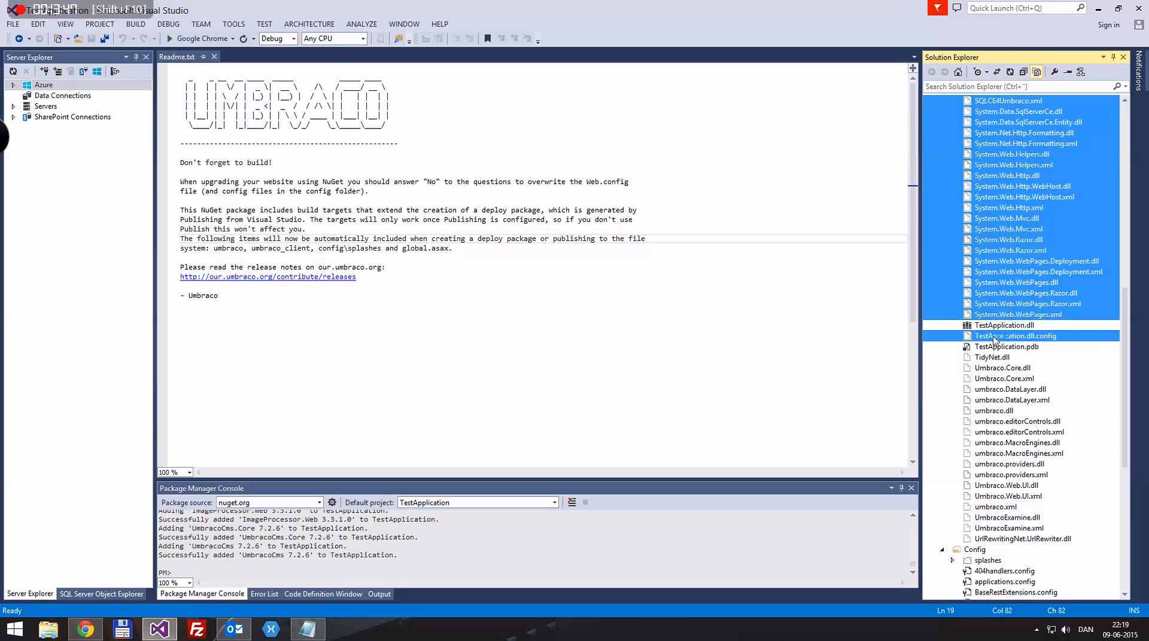
pyautogui.rightClick(1004, 266)
pyautogui.click(915, 267)
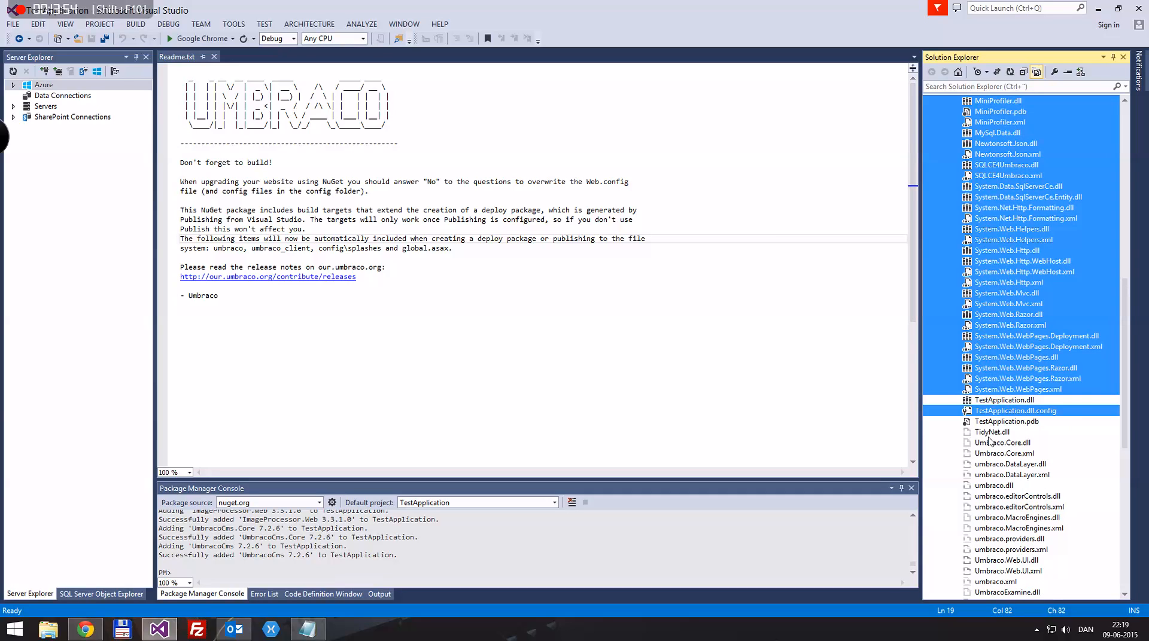
# Include TidyNet.dll through UrlRewriter.dll plus splashes, css, masterpages, media, scripts, umbraco, umbraco_client, usercontrols, MacroPartials and xslt
pyautogui.click(992, 432)
pyautogui.scroll(-5, 1018, 418)
pyautogui.keyDown('shift'); pyautogui.click(1023, 455); pyautogui.keyUp('shift')
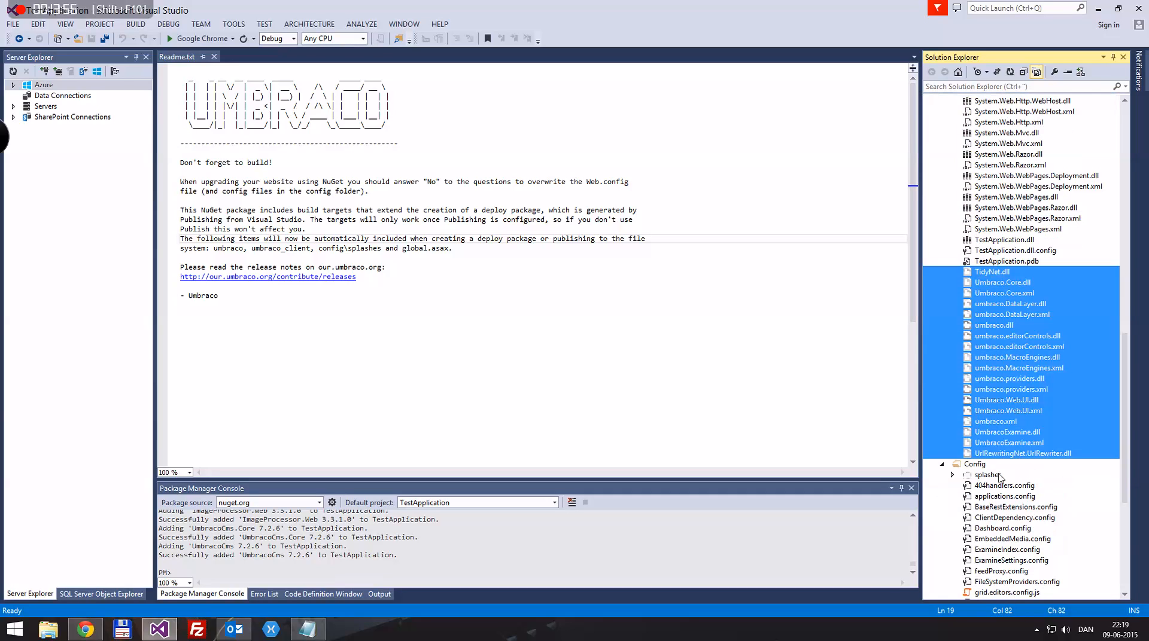
pyautogui.keyDown('ctrl'); pyautogui.click(987, 476); pyautogui.keyUp('ctrl')
pyautogui.scroll(-8, 1000, 477)
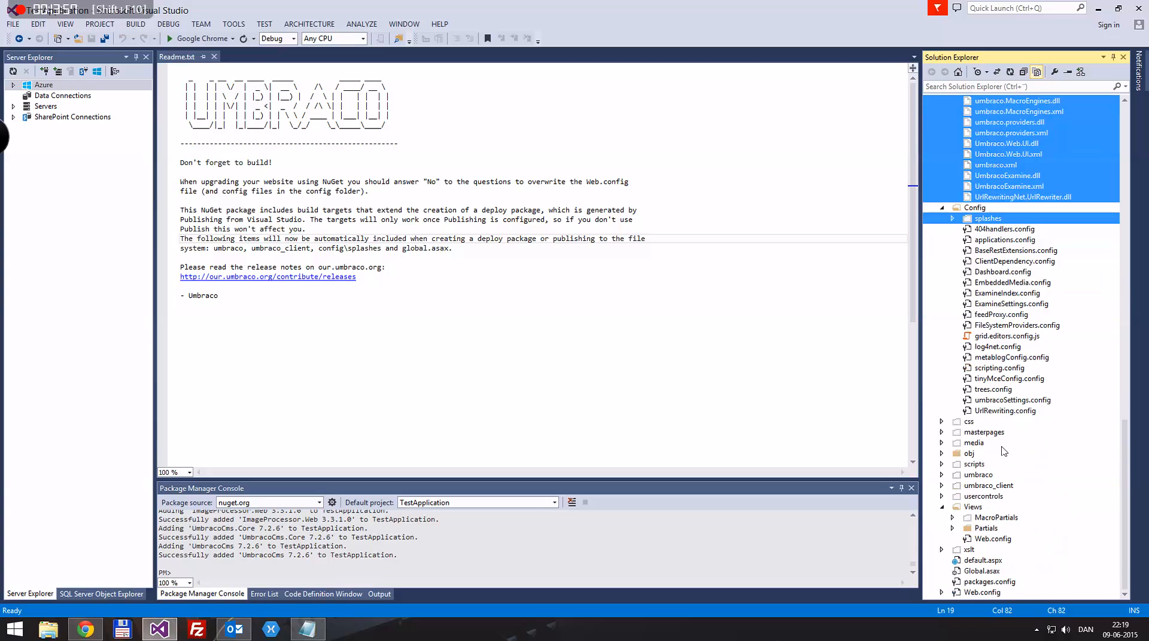
pyautogui.keyDown('ctrl'); pyautogui.click(969, 422); pyautogui.keyUp('ctrl')
pyautogui.keyDown('ctrl'); pyautogui.click(975, 432); pyautogui.keyUp('ctrl')
pyautogui.keyDown('ctrl'); pyautogui.click(974, 443); pyautogui.keyUp('ctrl')
pyautogui.keyDown('ctrl'); pyautogui.click(969, 465); pyautogui.keyUp('ctrl')
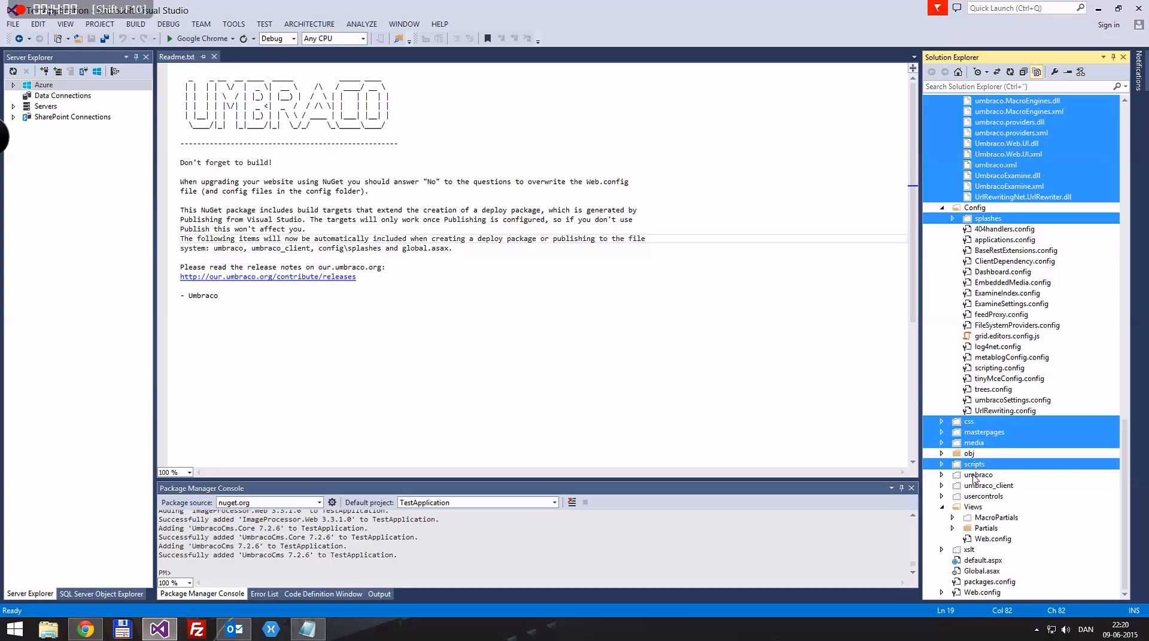
pyautogui.keyDown('ctrl'); pyautogui.click(974, 475); pyautogui.keyUp('ctrl')
pyautogui.keyDown('ctrl'); pyautogui.click(976, 486); pyautogui.keyUp('ctrl')
pyautogui.keyDown('ctrl'); pyautogui.click(978, 497); pyautogui.keyUp('ctrl')
pyautogui.keyDown('ctrl'); pyautogui.click(984, 519); pyautogui.keyUp('ctrl')
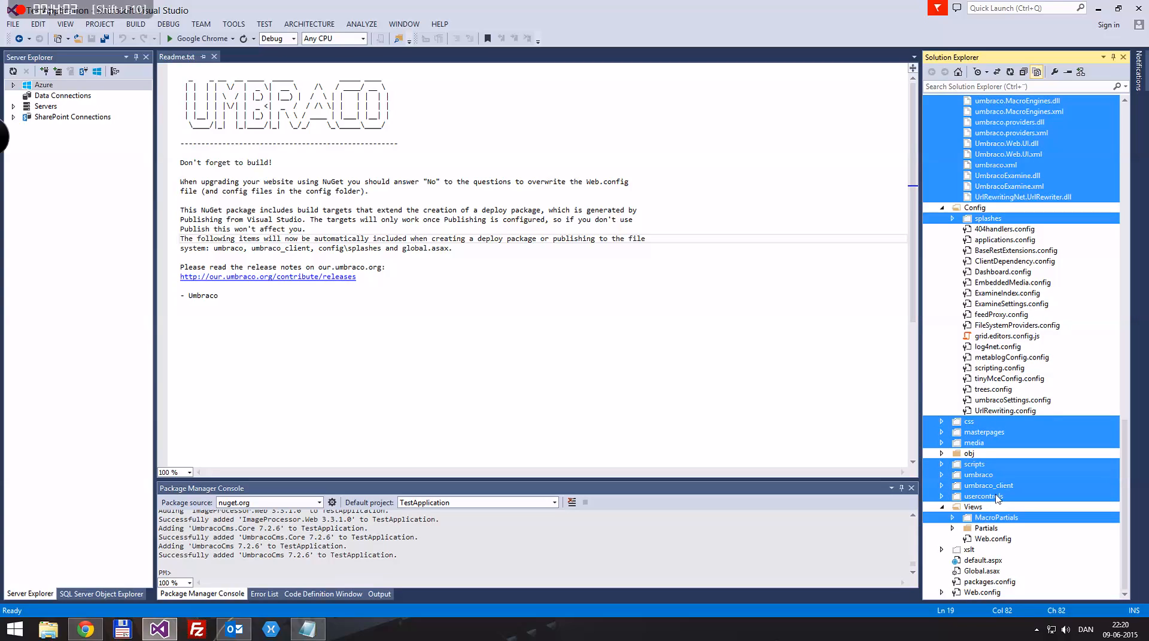
pyautogui.keyDown('ctrl'); pyautogui.click(969, 552); pyautogui.keyUp('ctrl')
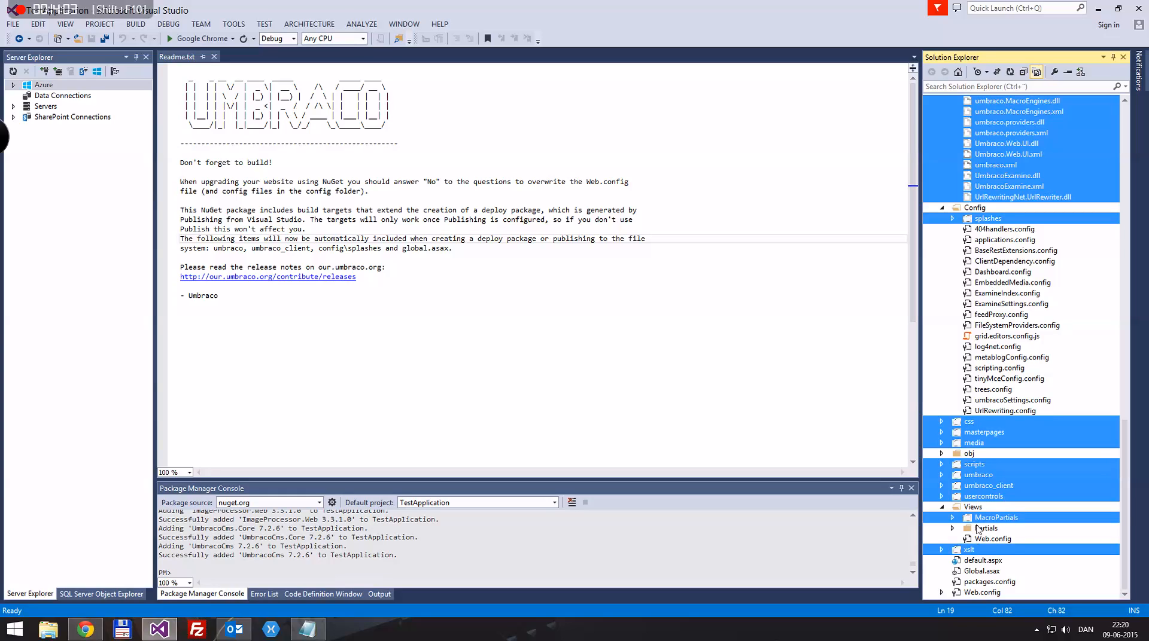
pyautogui.rightClick(995, 444)
pyautogui.click(1039, 454)
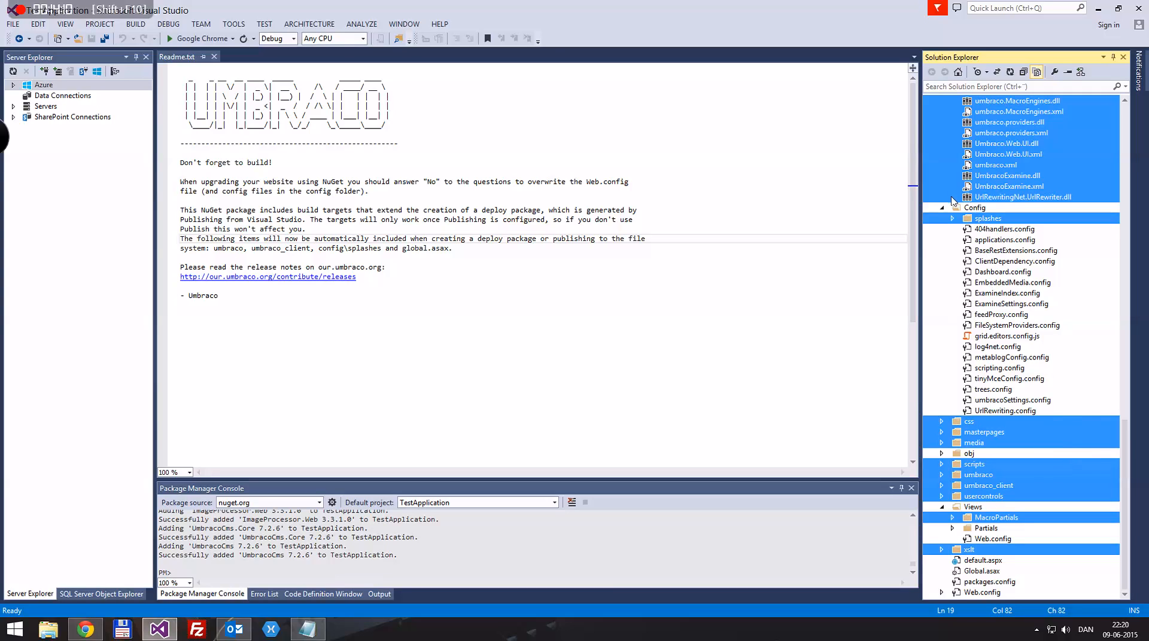
# Collapse the Config and bin folders and minimise Visual Studio to return to the browser
pyautogui.click(985, 210)
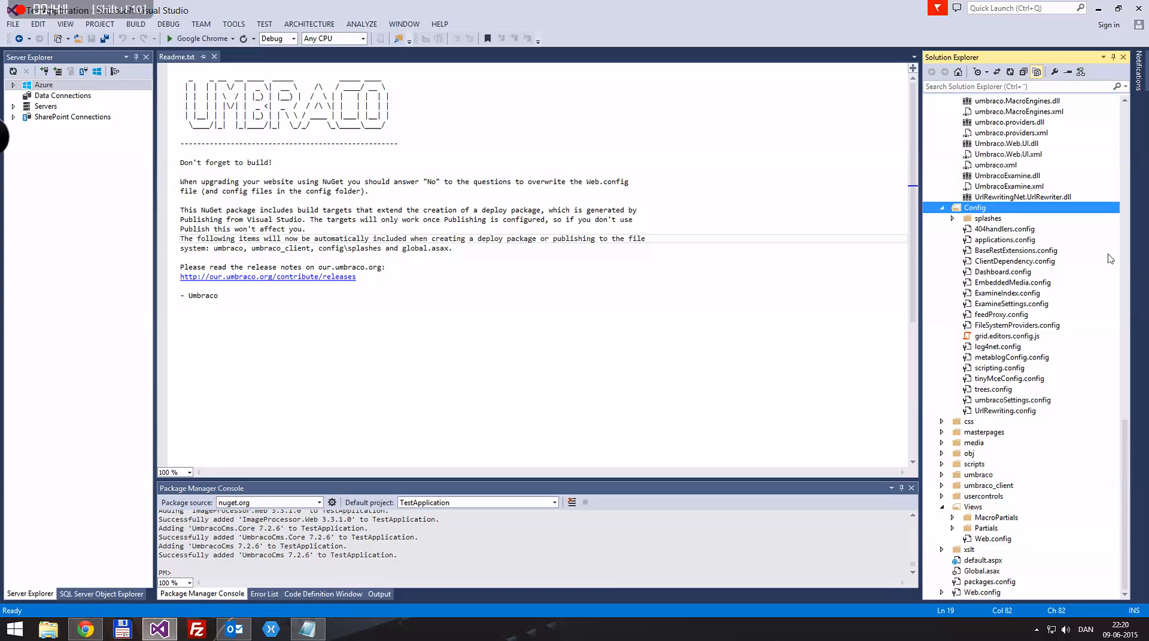
pyautogui.click(942, 208)
pyautogui.scroll(8, 959, 197)
pyautogui.scroll(10, 960, 198)
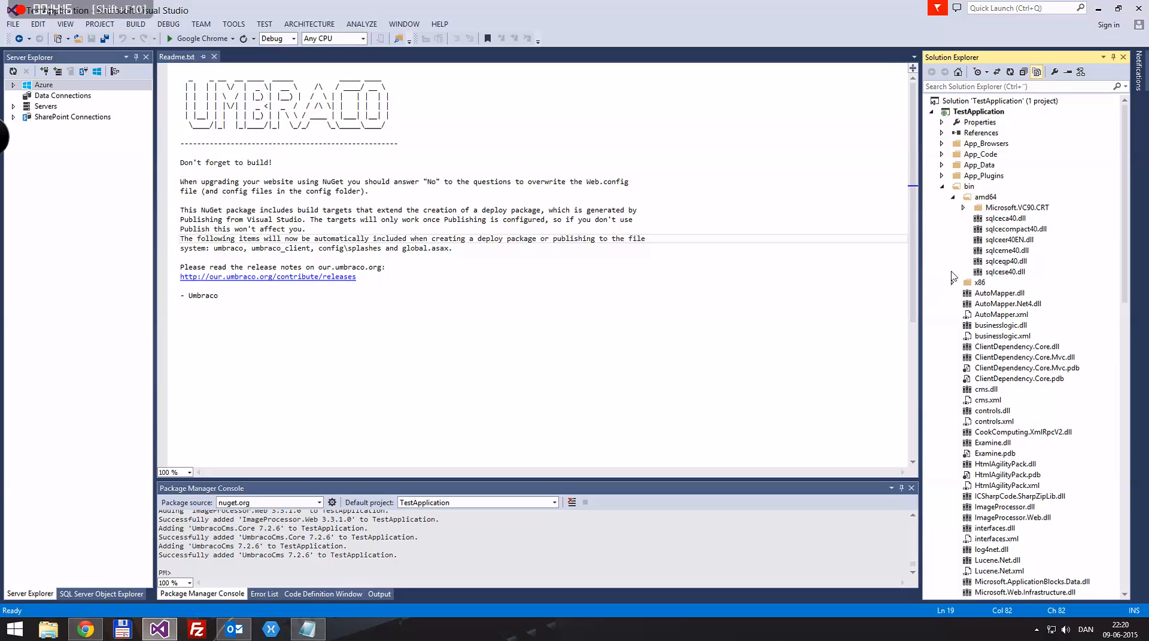
pyautogui.click(941, 188)
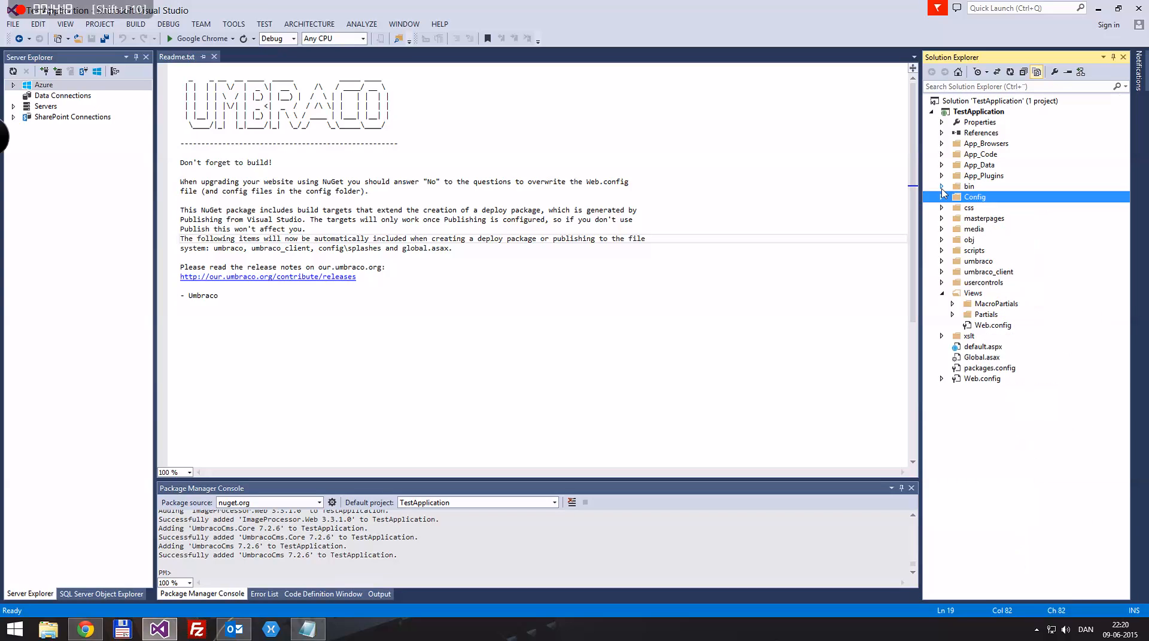
pyautogui.click(407, 332)
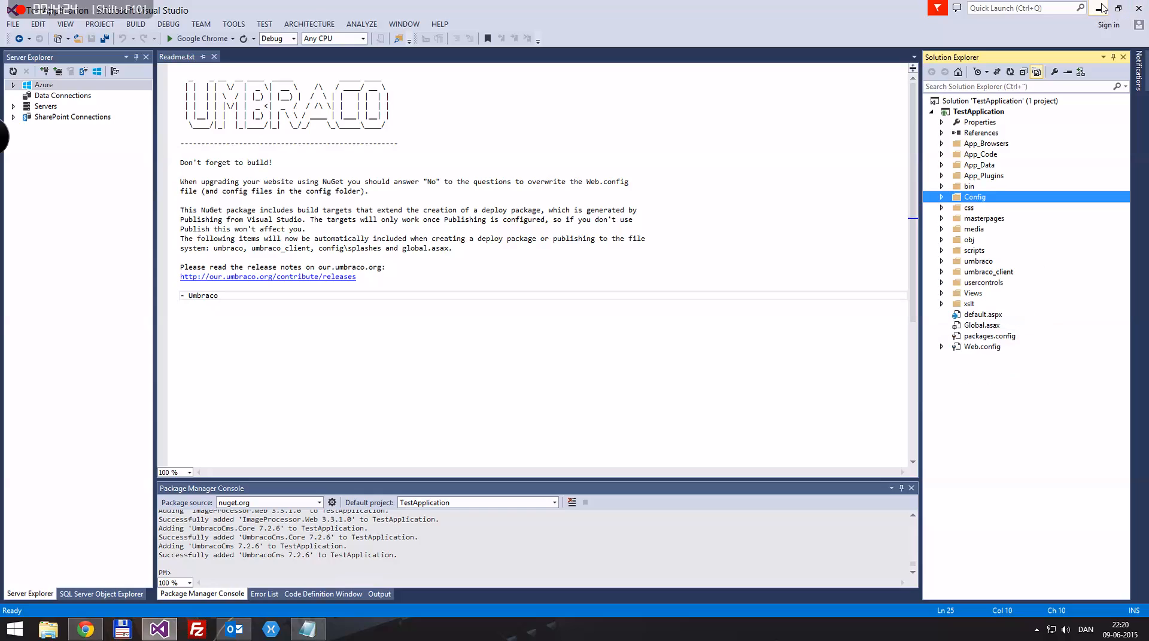
pyautogui.click(1099, 8)
# Open the Content section's Recycle Bin in the Umbraco back office and view its actions
pyautogui.click(299, 6)
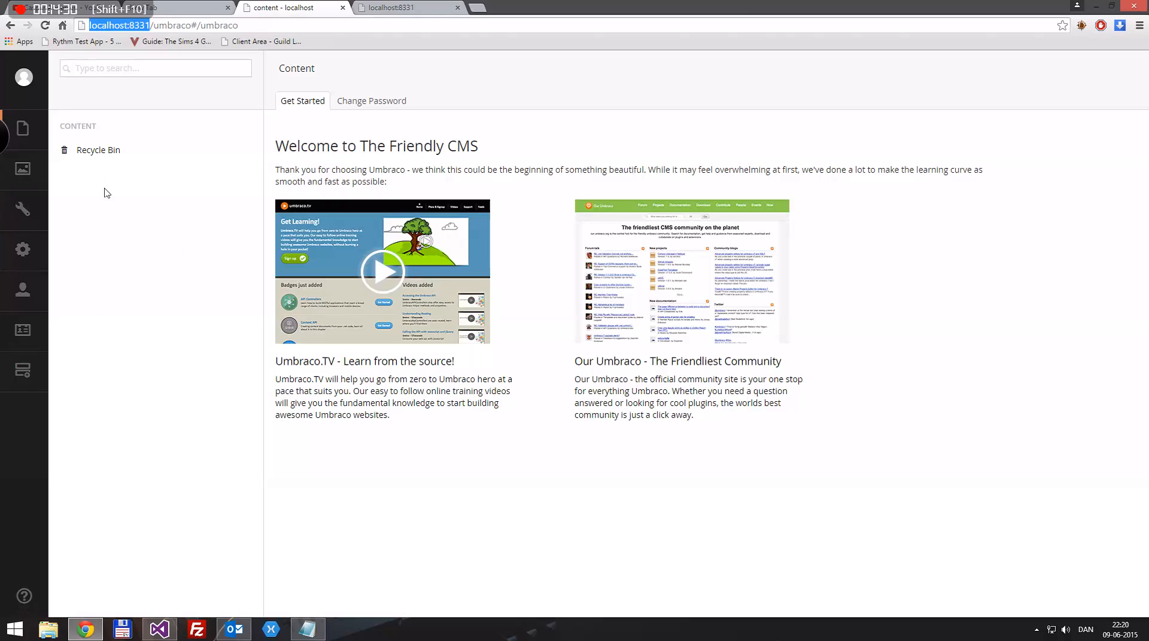
pyautogui.click(99, 152)
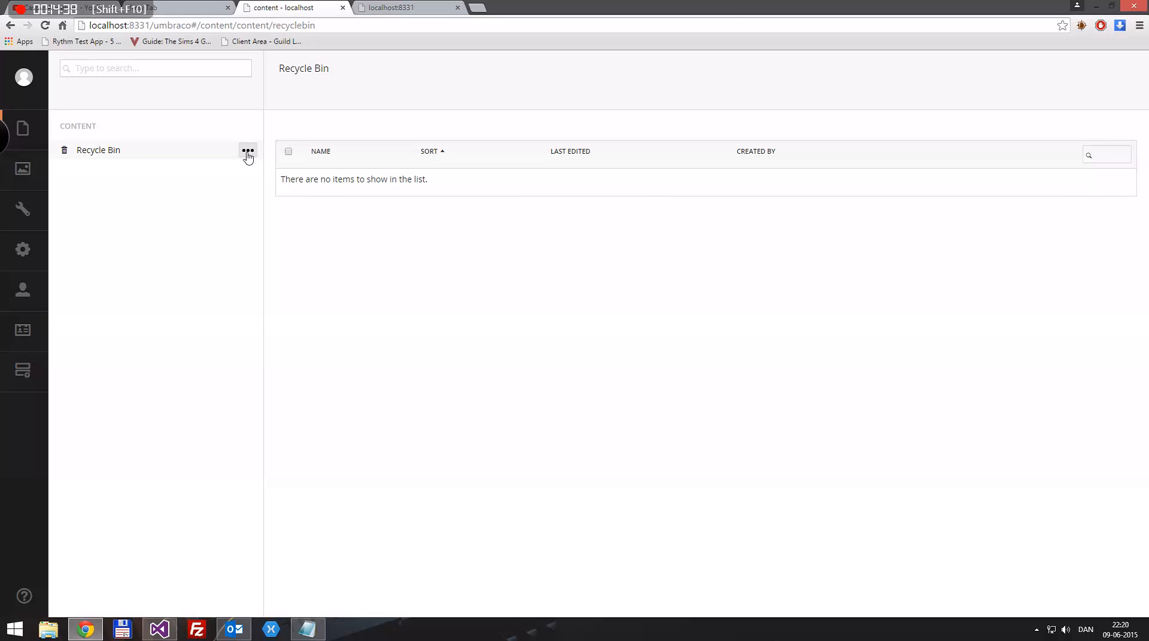
pyautogui.click(248, 152)
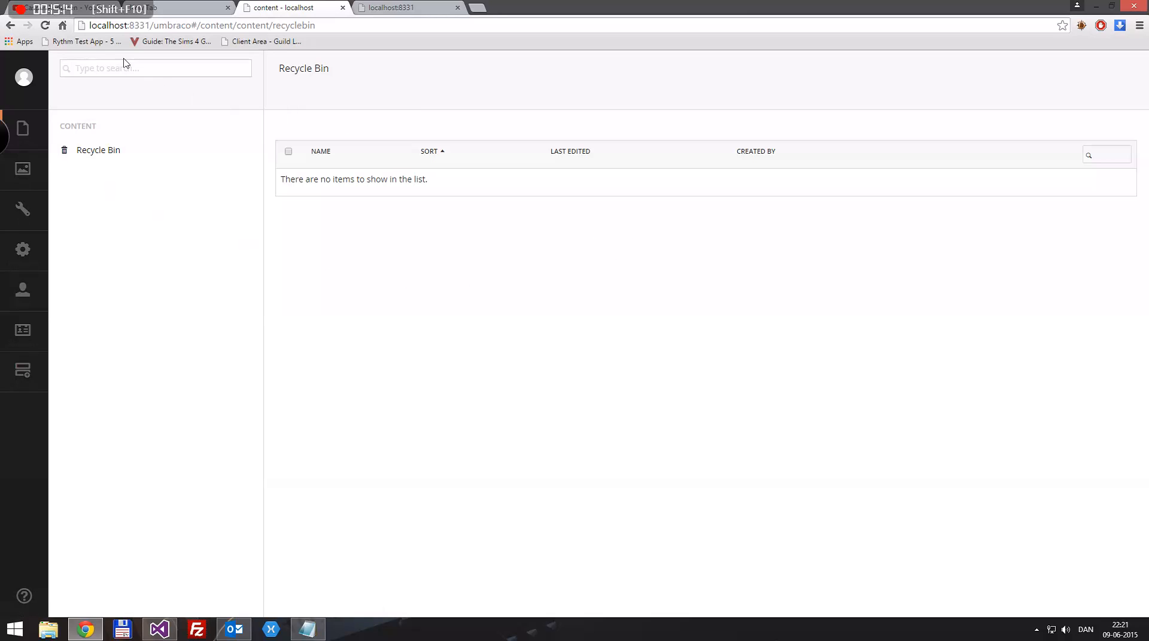
pyautogui.click(81, 5)
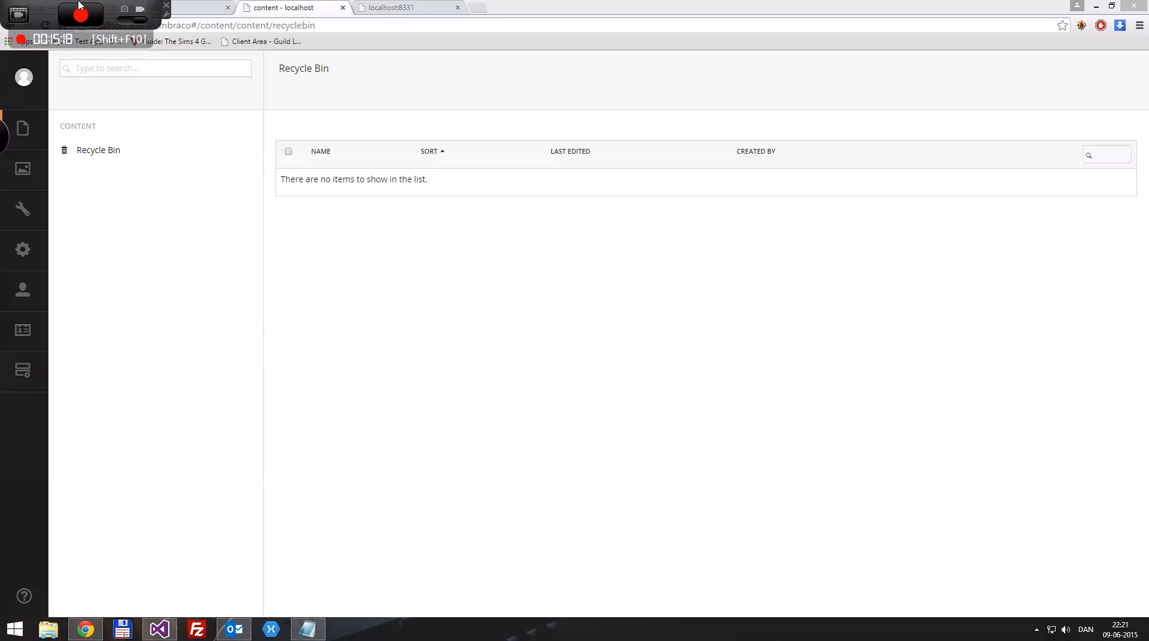